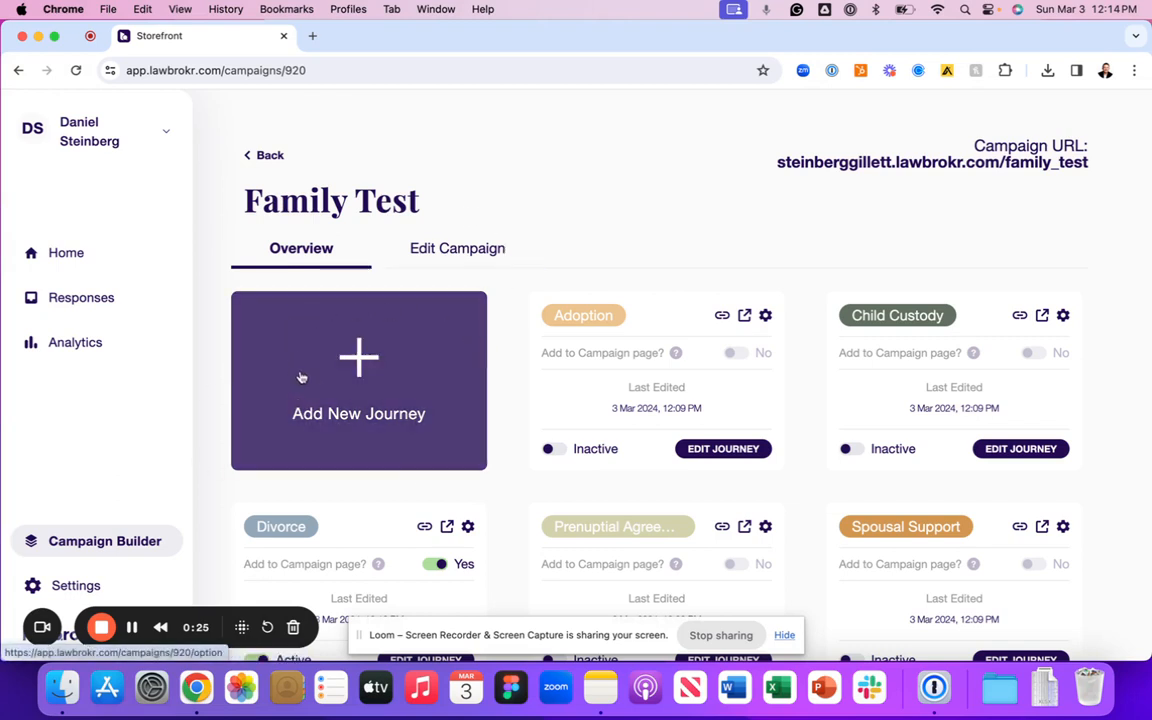
- Create a new blank journey named "Test Journey" in the Family Test campaign, included on the campaign page
left_click(333, 381)
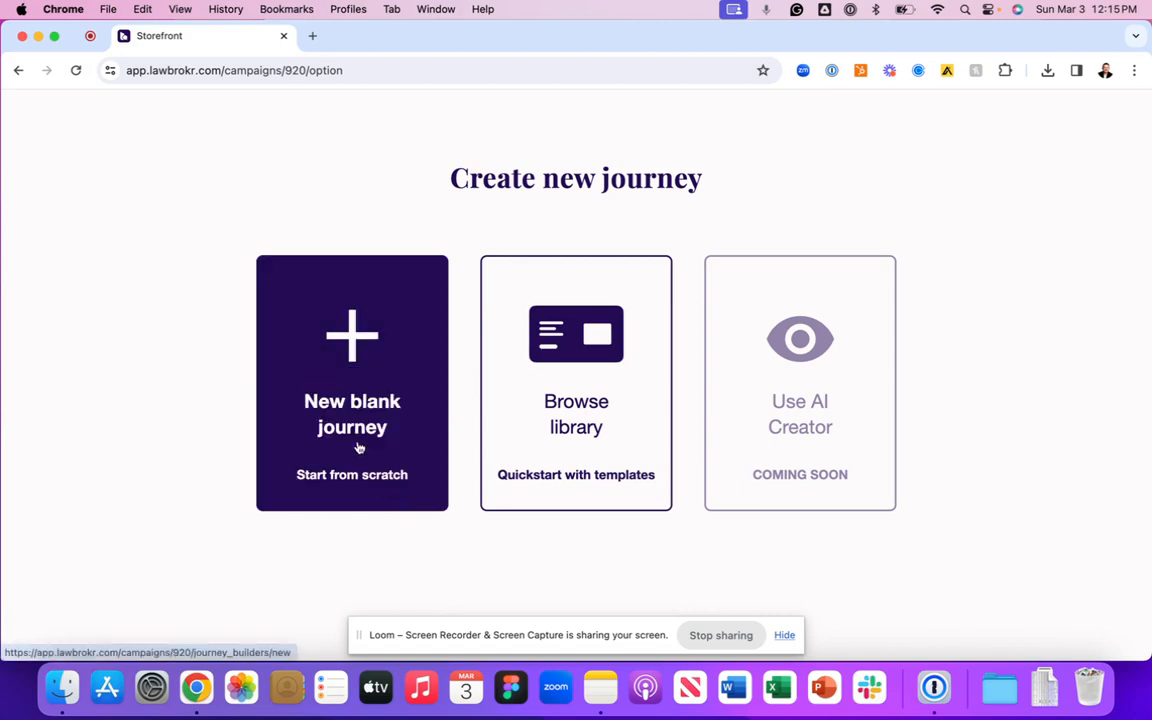
left_click(315, 370)
left_click(213, 272)
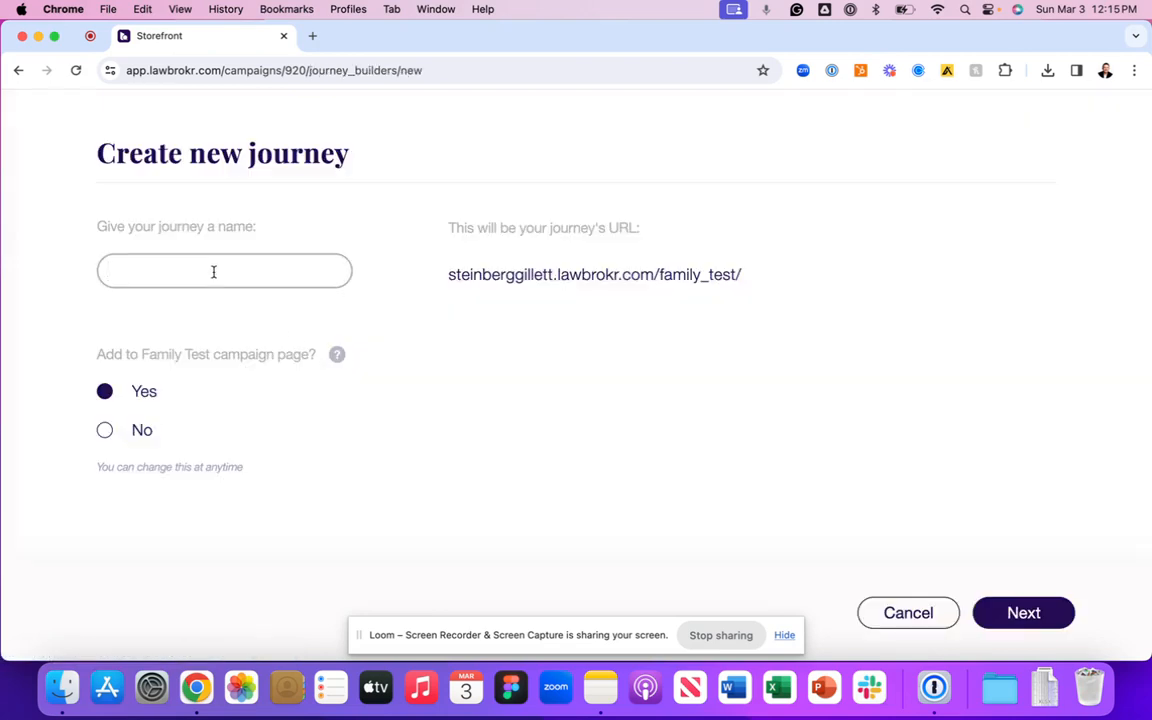
type("Test Journey")
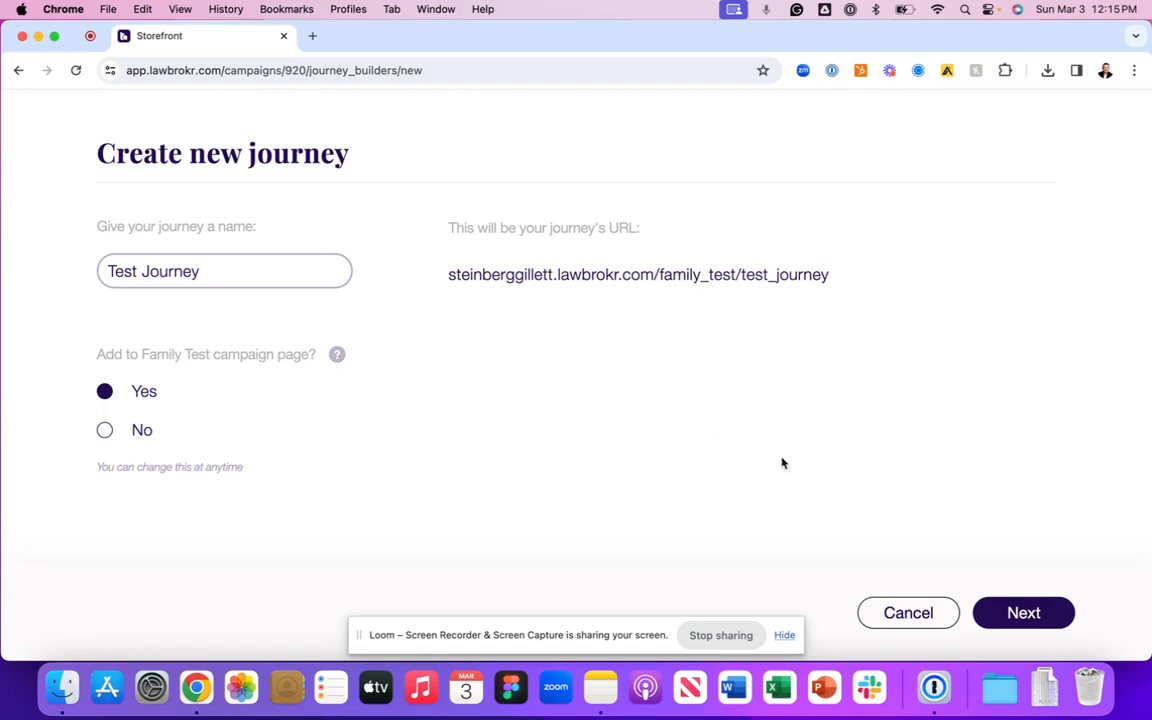
left_click(1023, 613)
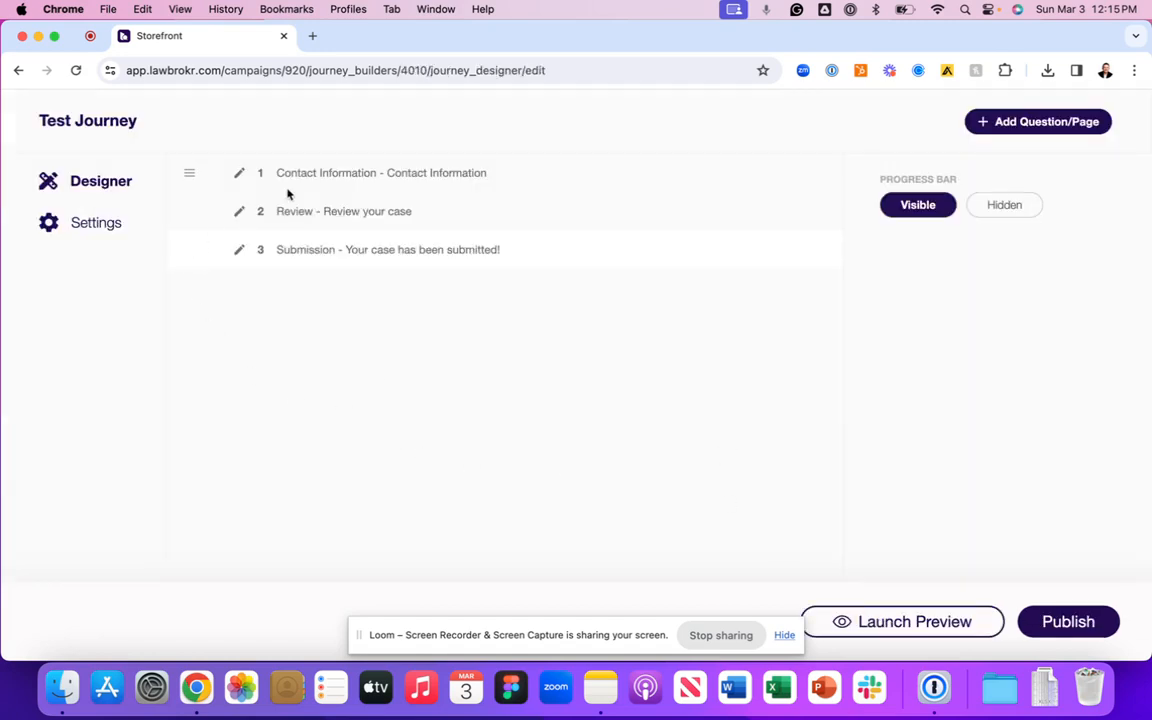
- Examine the journey's settings and the default contents of its Contact Information, Review and Submission pages
left_click(78, 224)
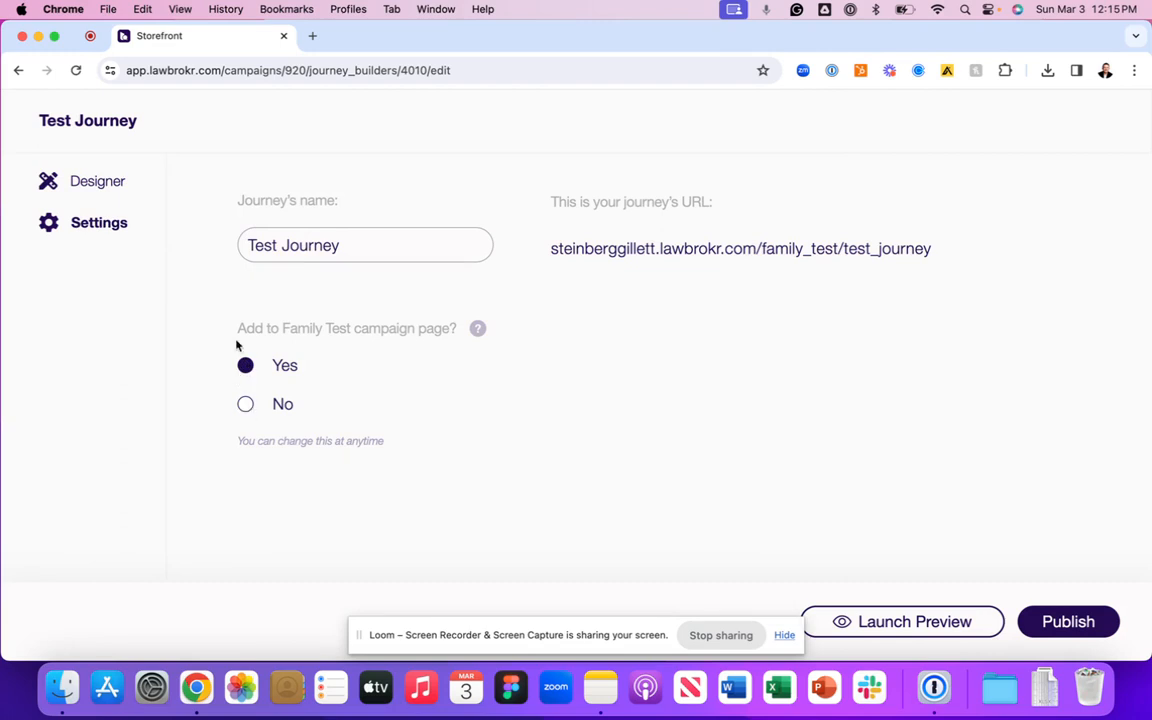
left_click(116, 182)
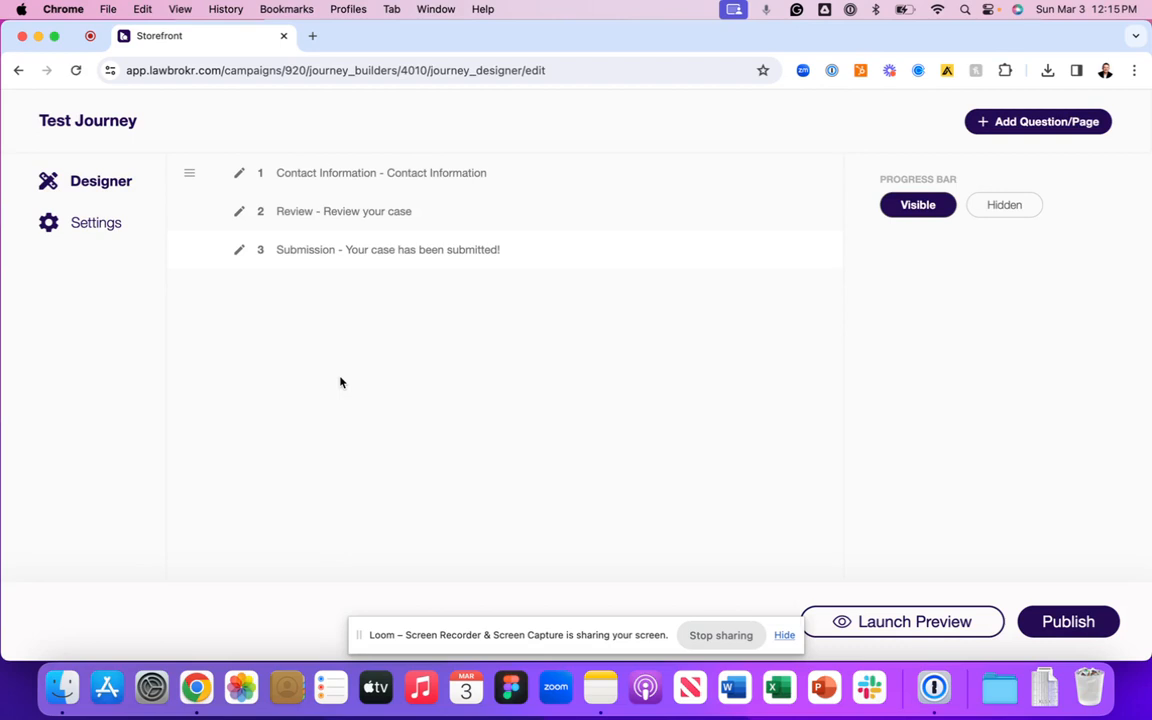
left_click(366, 177)
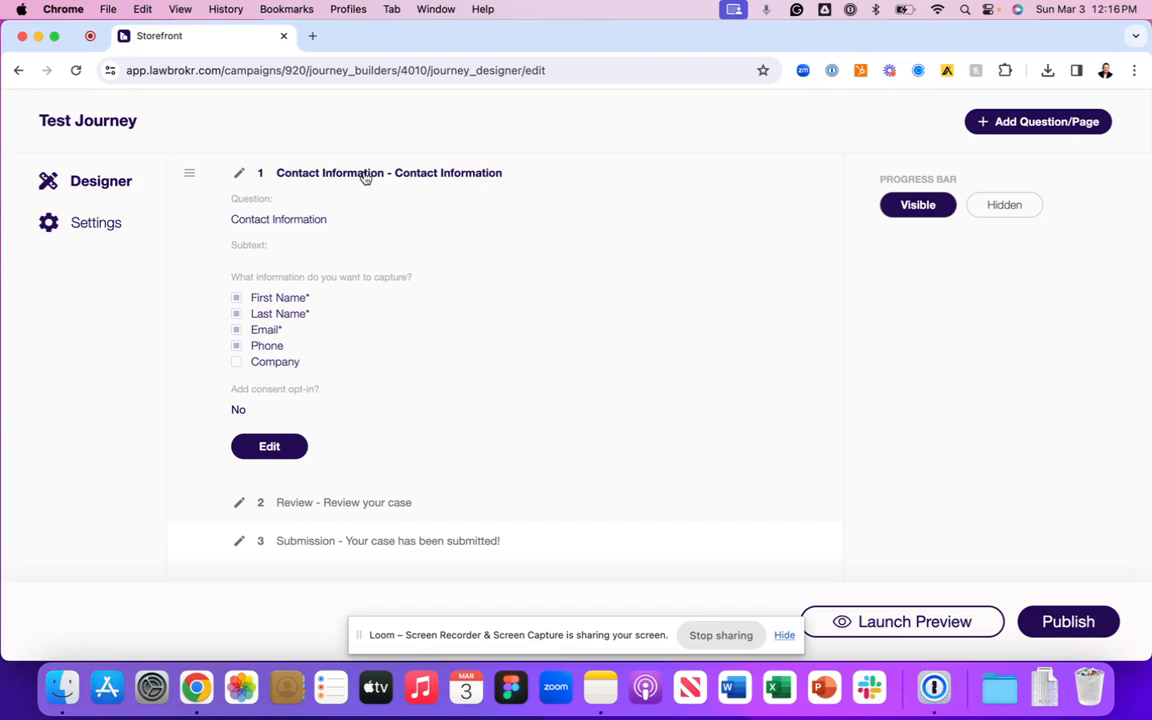
left_click(366, 177)
left_click(342, 213)
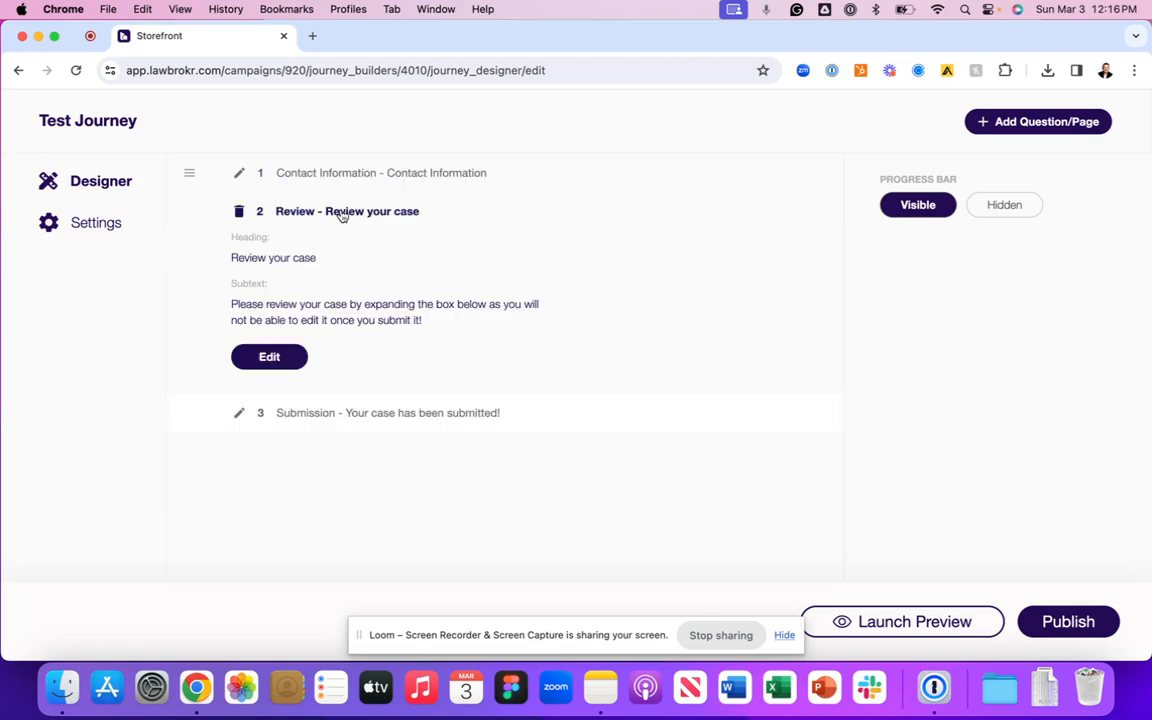
left_click(342, 213)
left_click(342, 257)
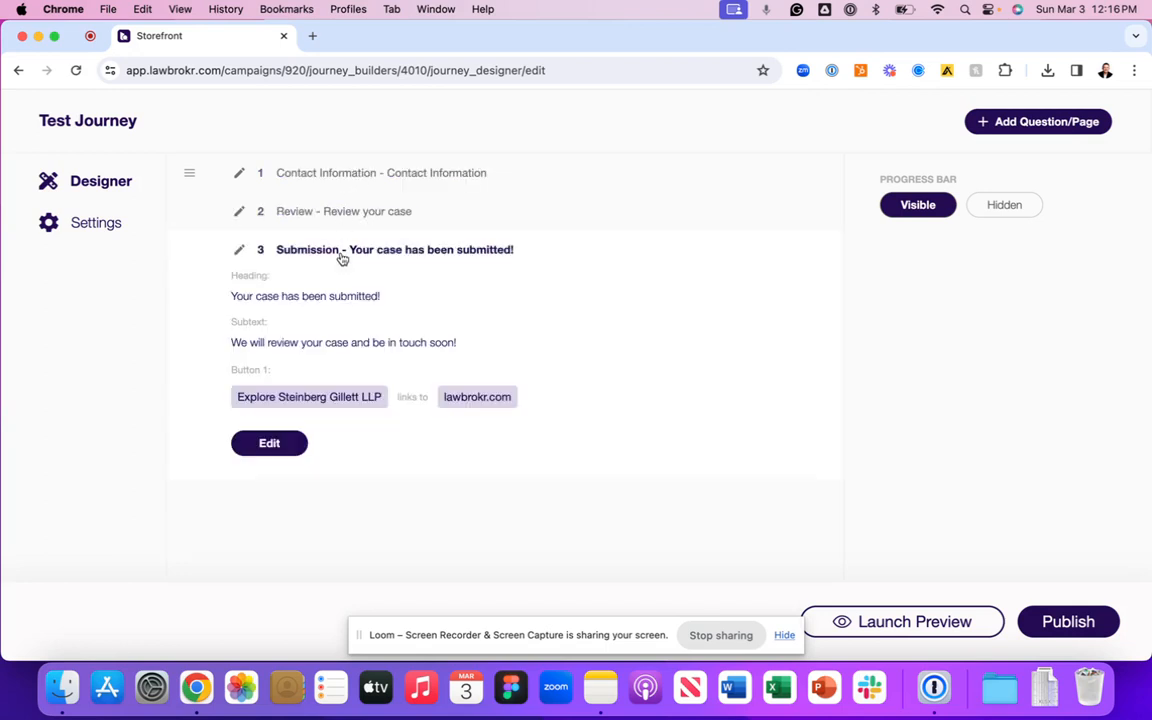
left_click(342, 257)
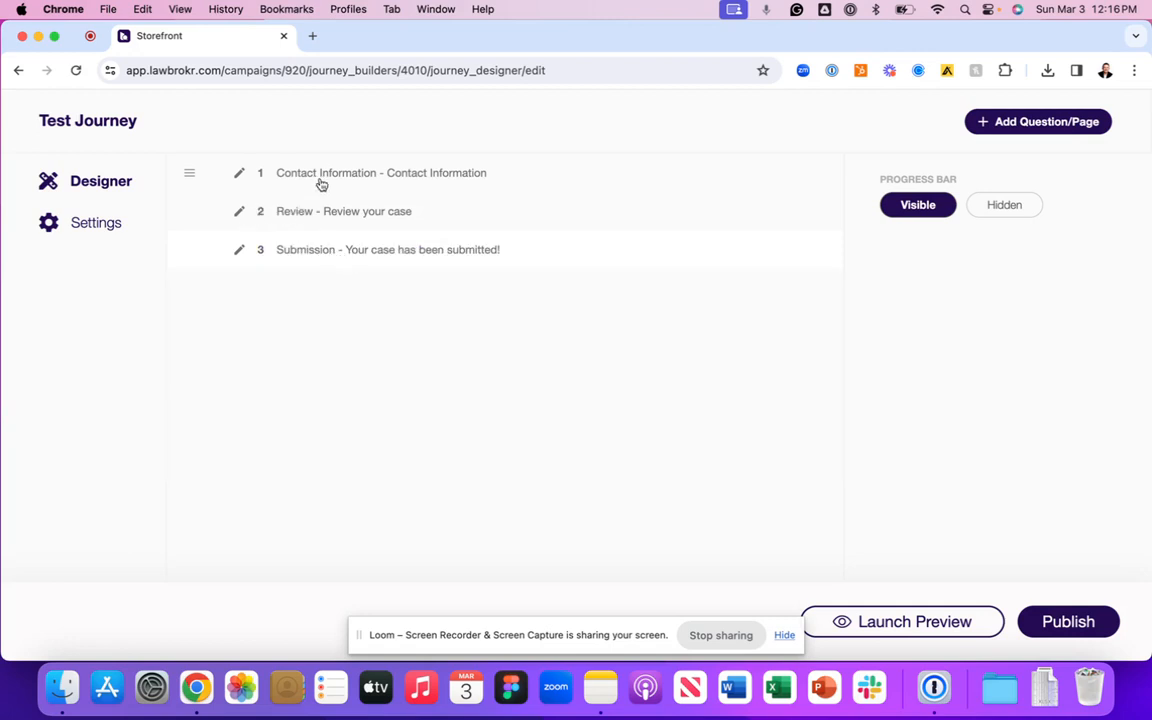
- Change the Contact Information page's question to "Please share how to contact you!"
left_click(239, 176)
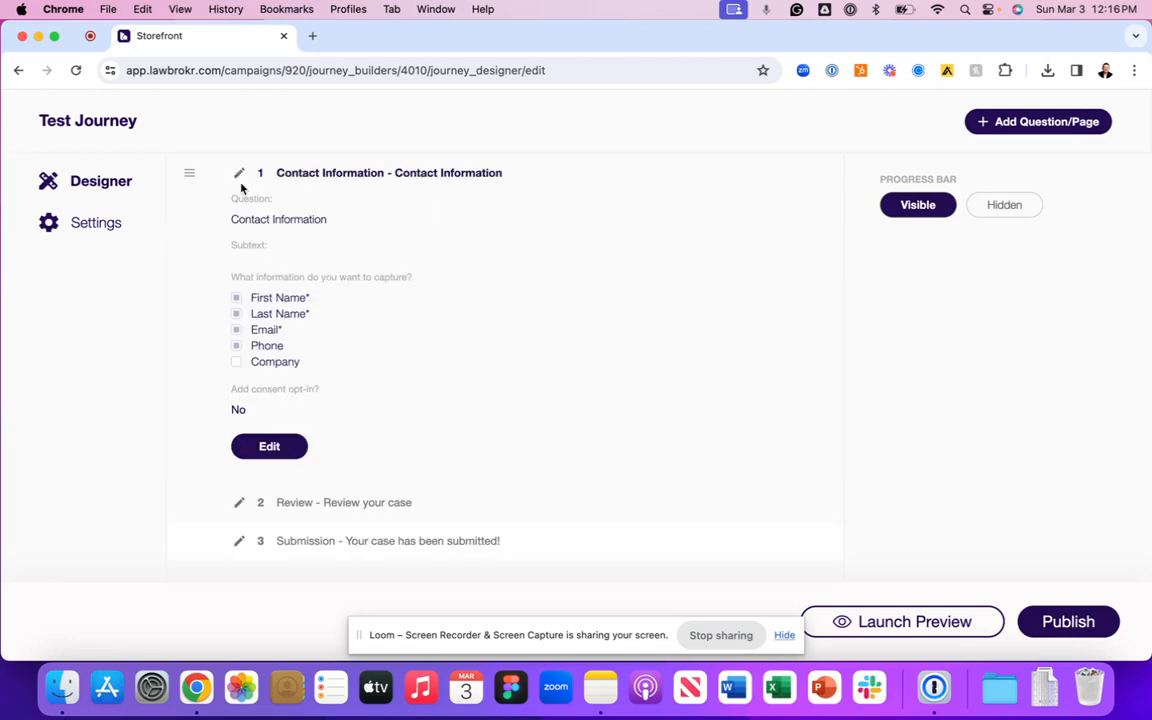
left_click(269, 446)
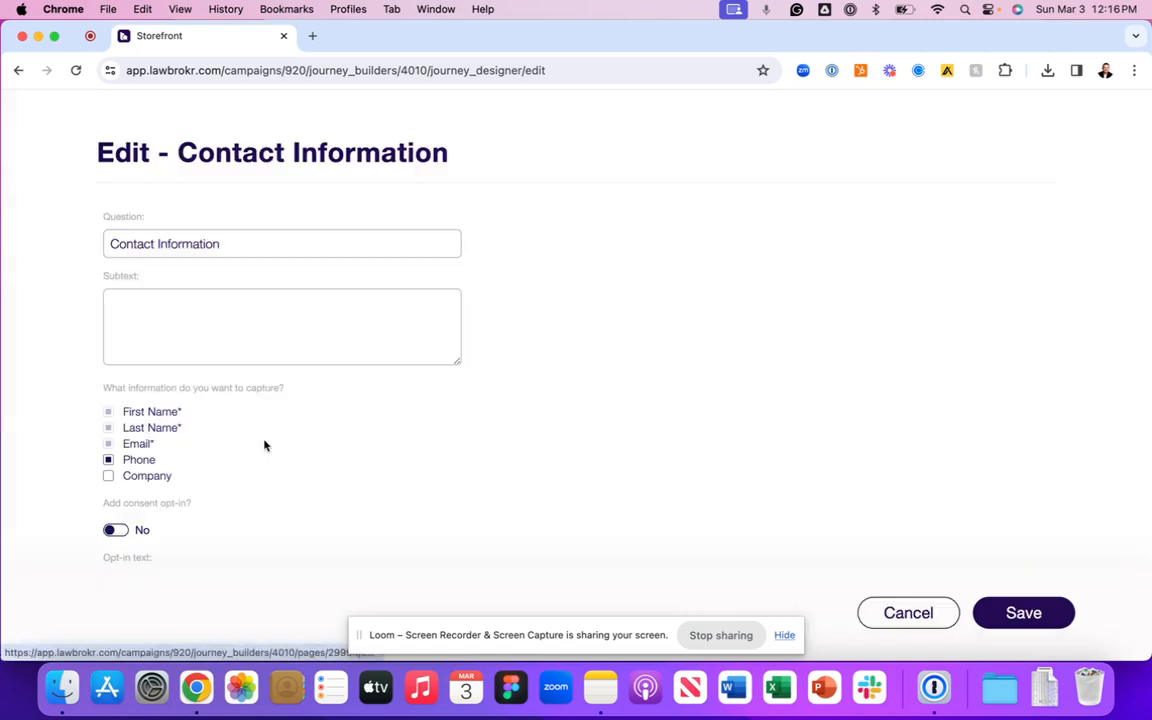
triple_click(258, 232)
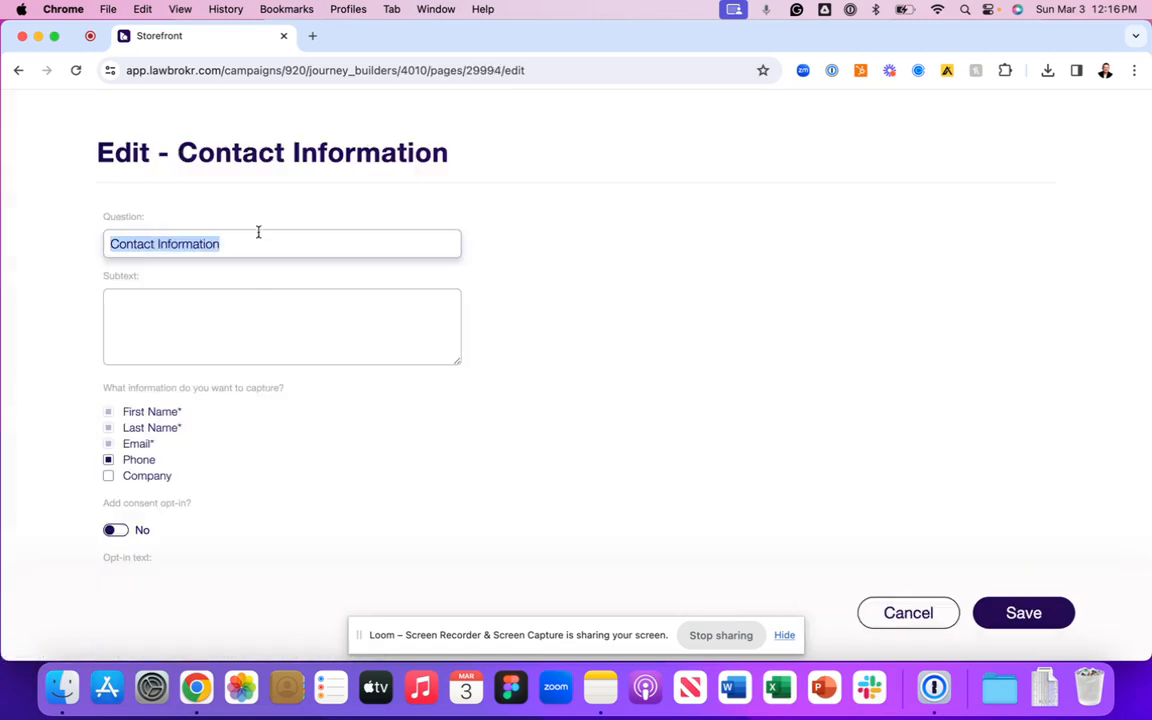
type("Please share ")
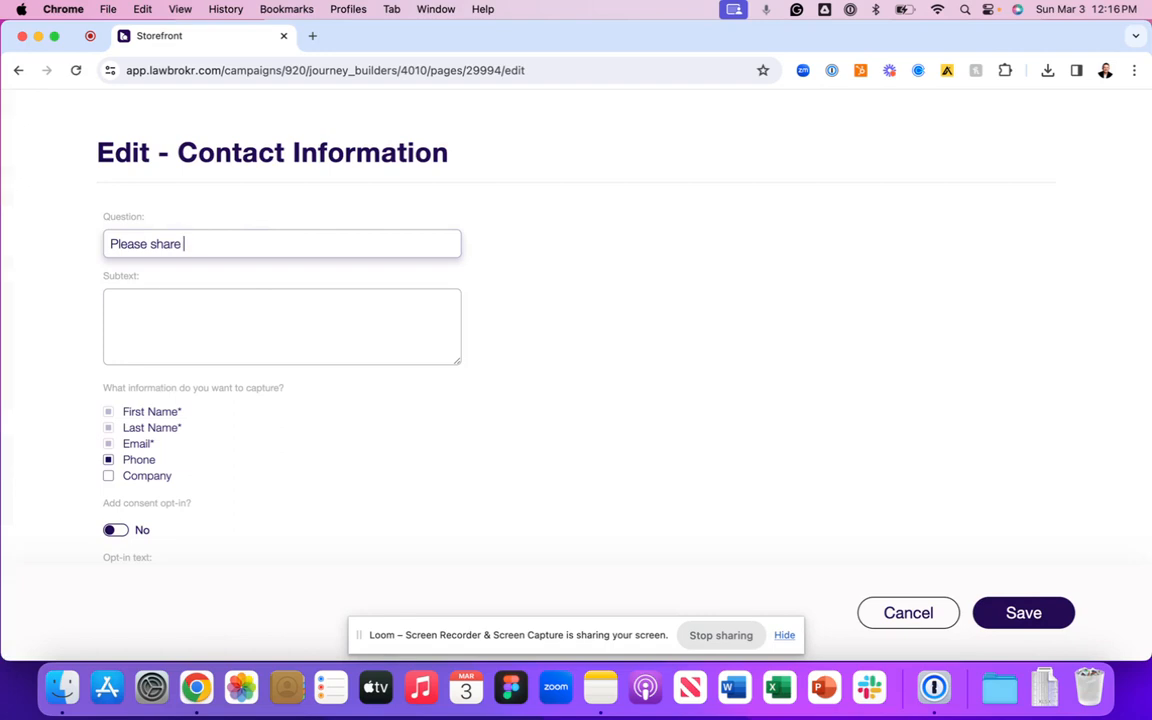
type("how to contact y")
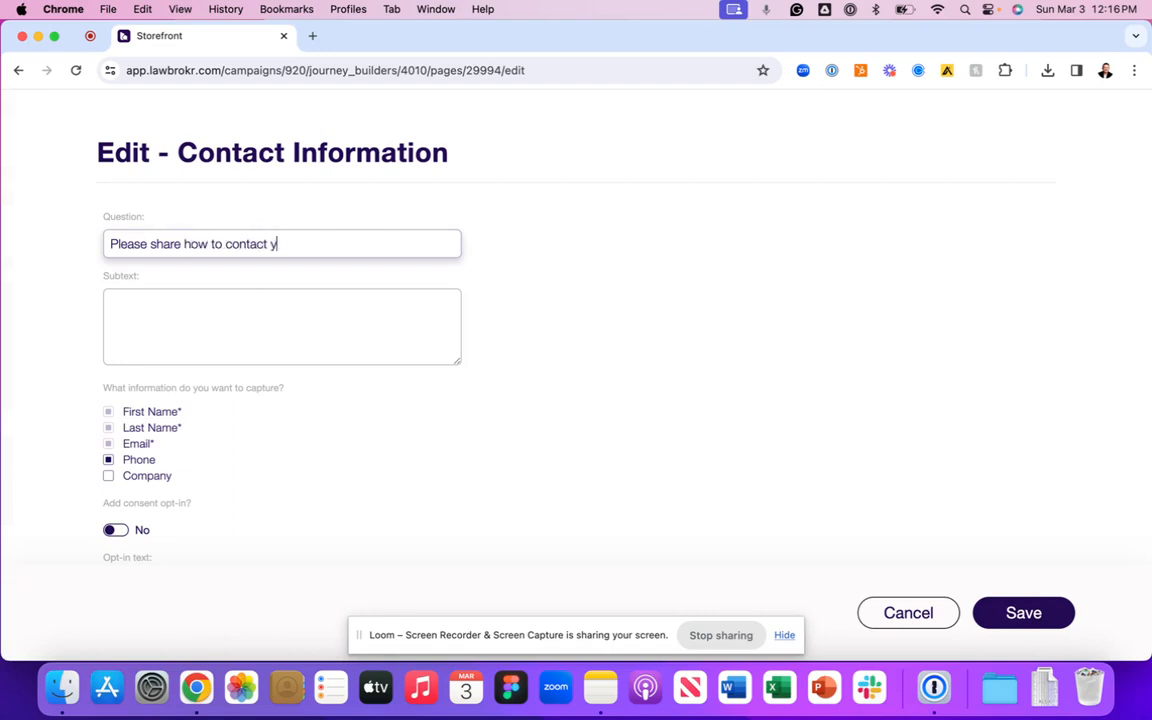
type("ou!")
left_click(275, 309)
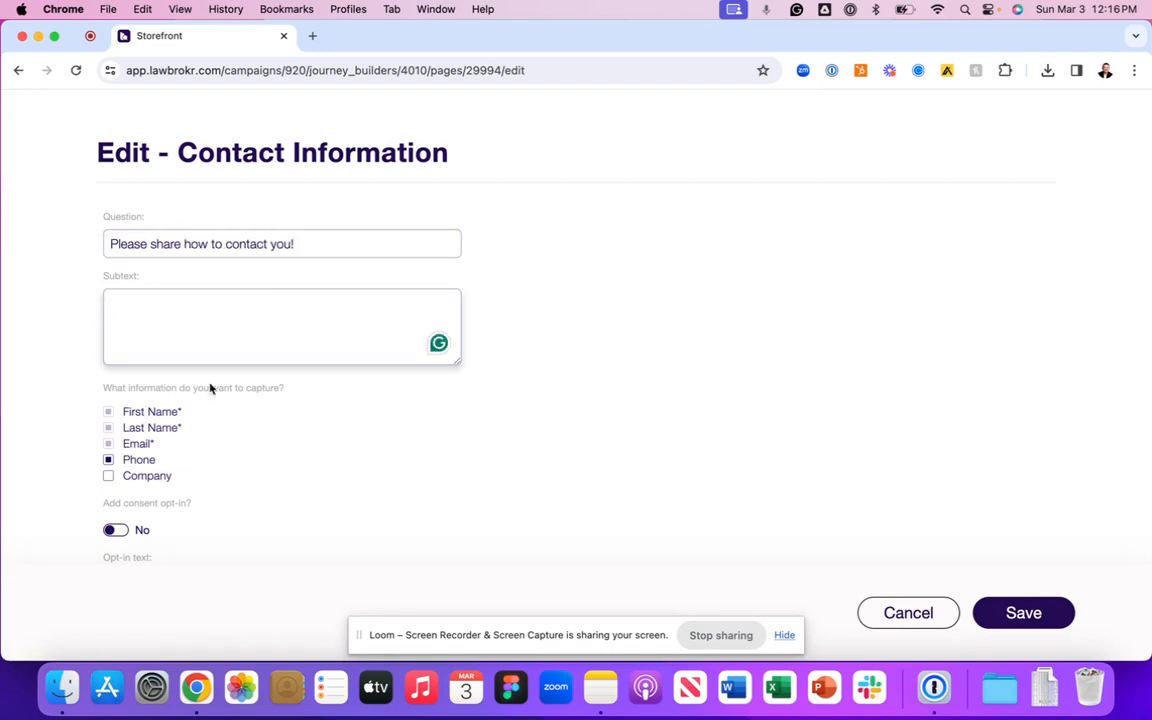
- Remove Phone from the information captured on the Contact Information page, leaving Company unselected
scroll(247, 386, "down", 2)
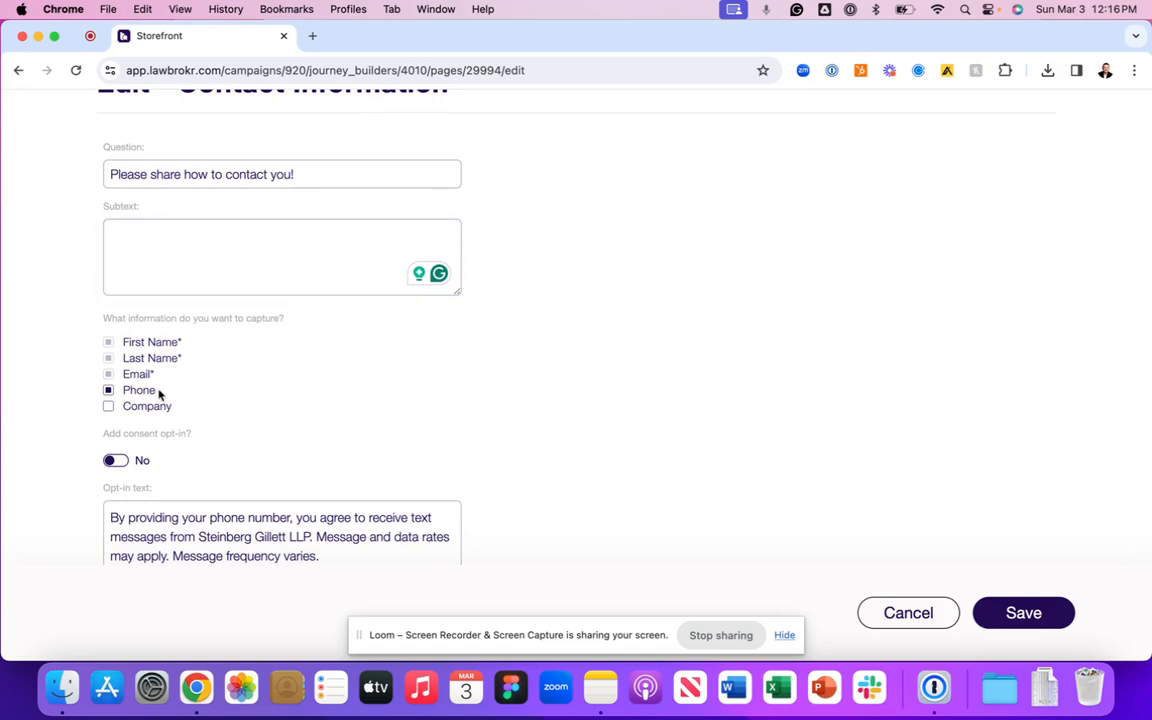
left_click(108, 407)
left_click(108, 390)
scroll(121, 437, "down", 1)
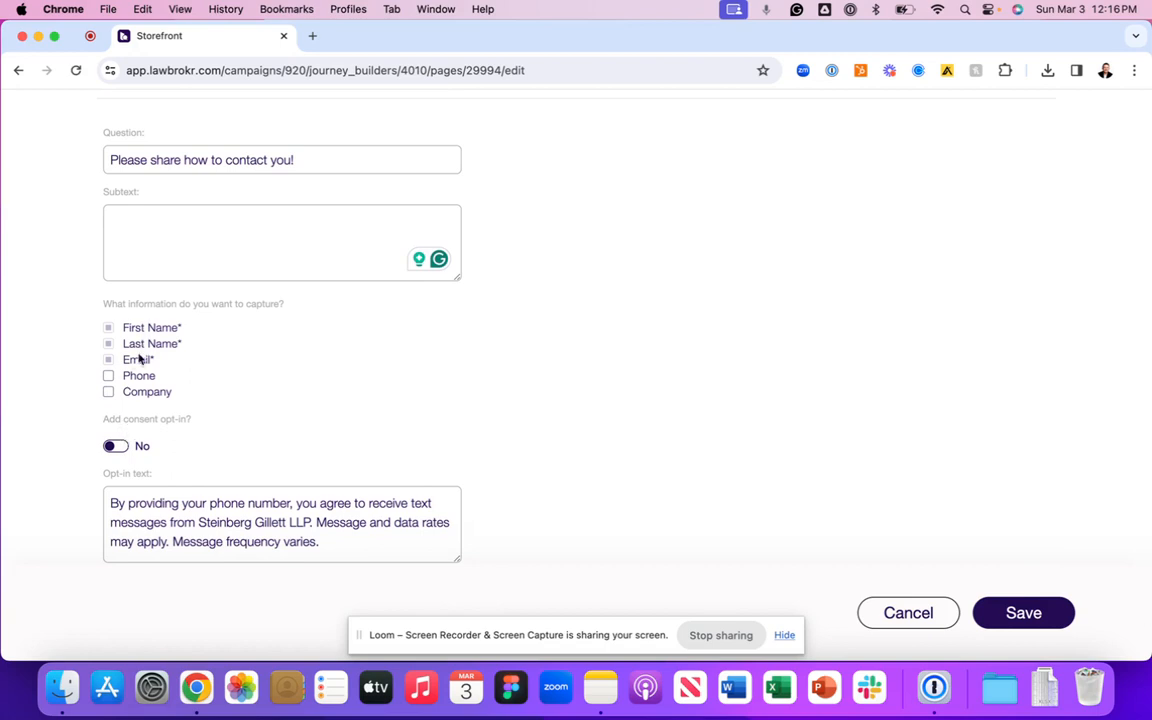
- Enable the consent opt-in with its default text and save the Contact Information page
scroll(165, 370, "down", 3)
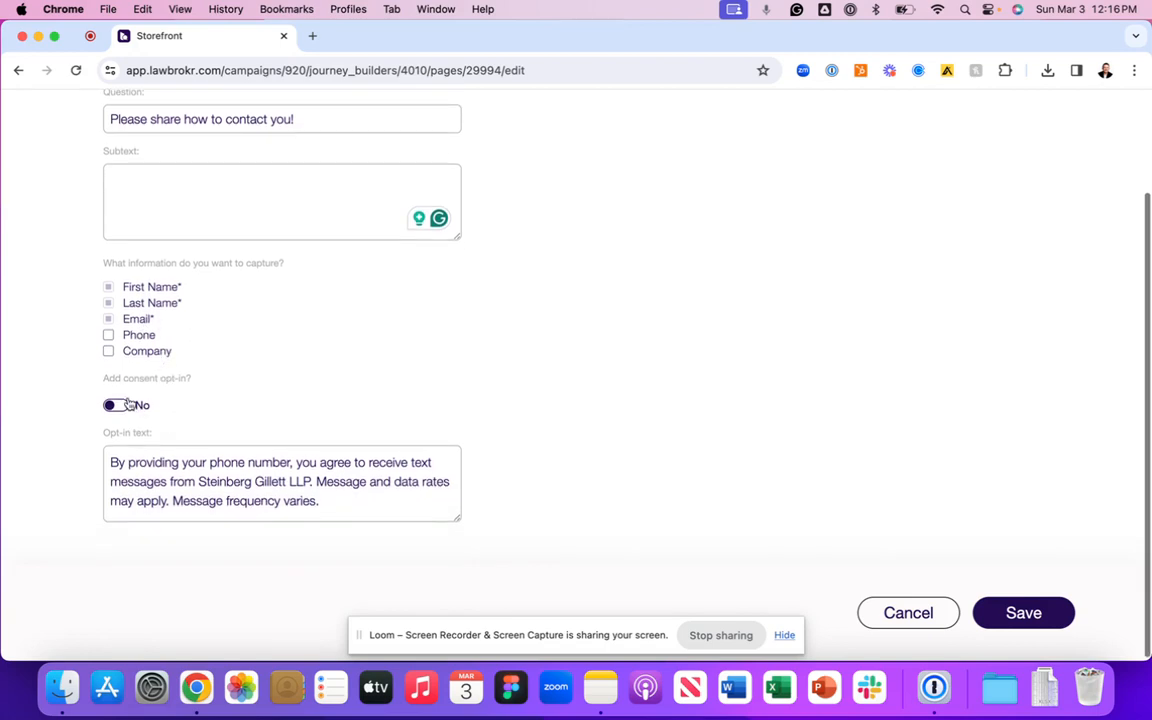
left_click_drag(104, 377, 170, 376)
left_click(172, 376)
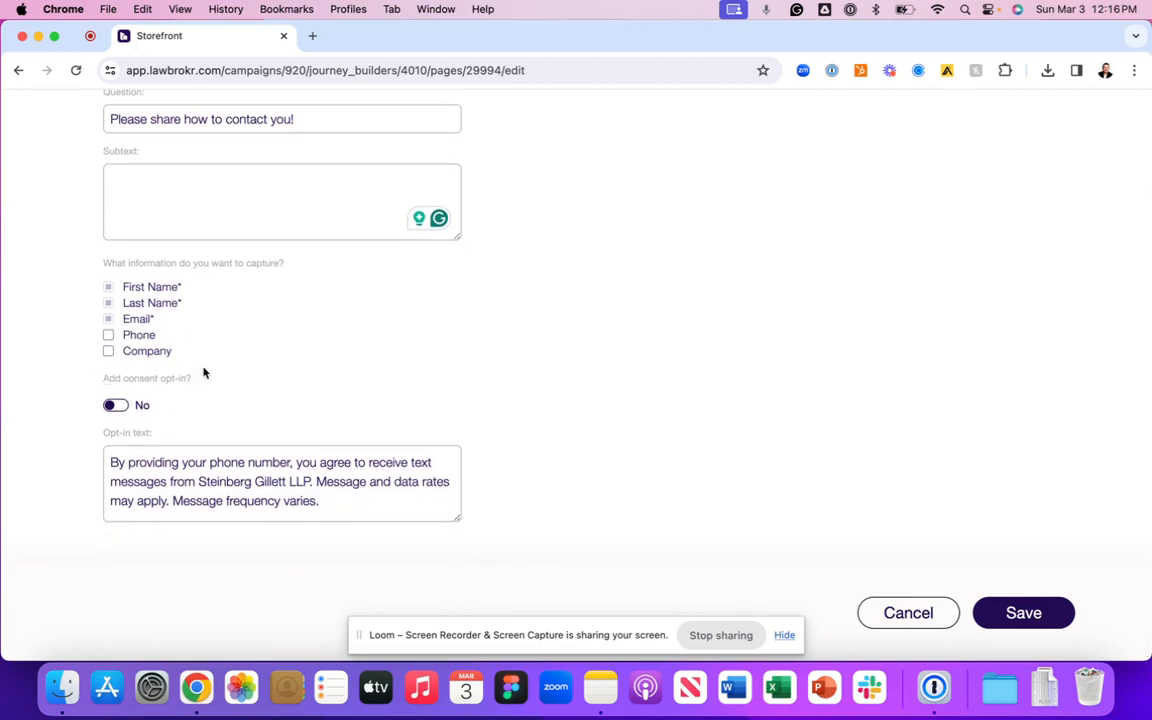
left_click(118, 405)
left_click(120, 406)
left_click(140, 406)
left_click_drag(107, 462, 348, 506)
left_click(365, 507)
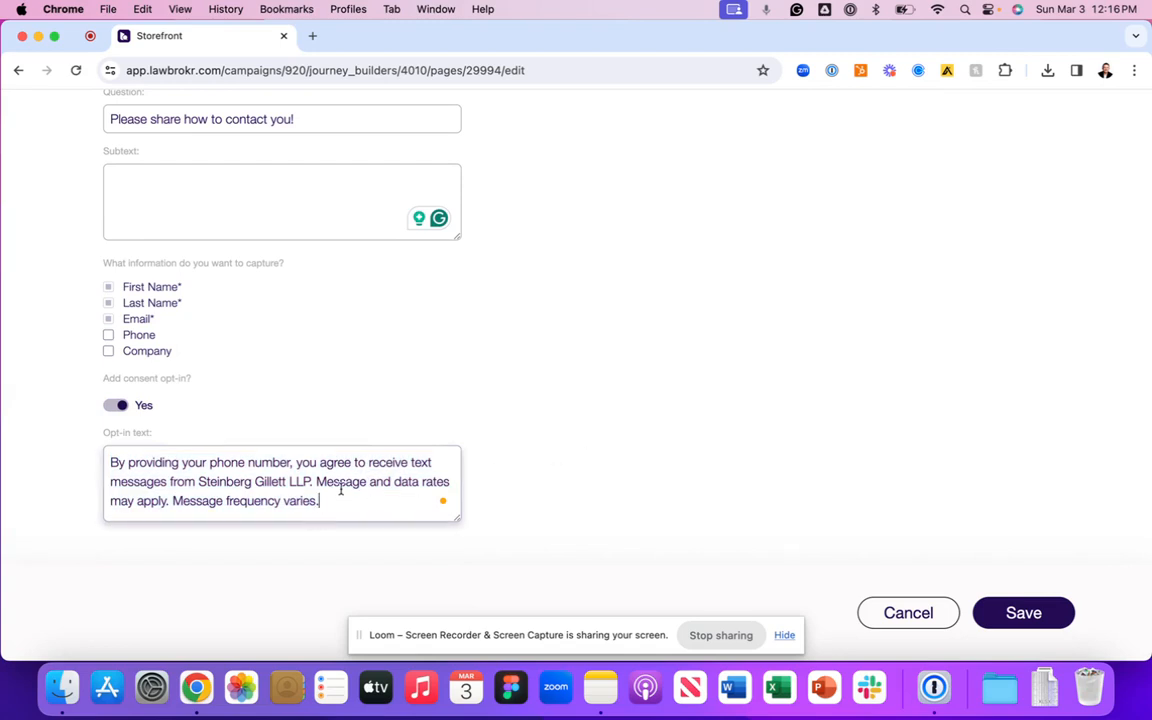
left_click(1021, 616)
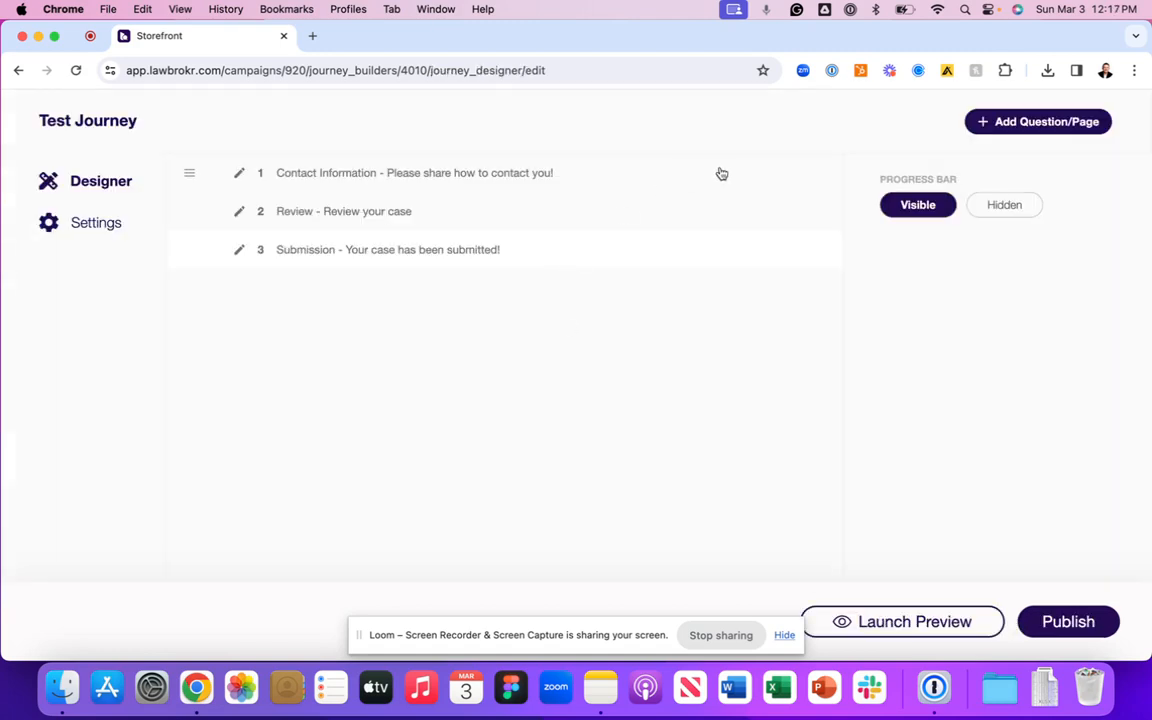
- Add a required Location question reading "Where are you located?" and move it ahead of the Contact Information page
left_click(1077, 130)
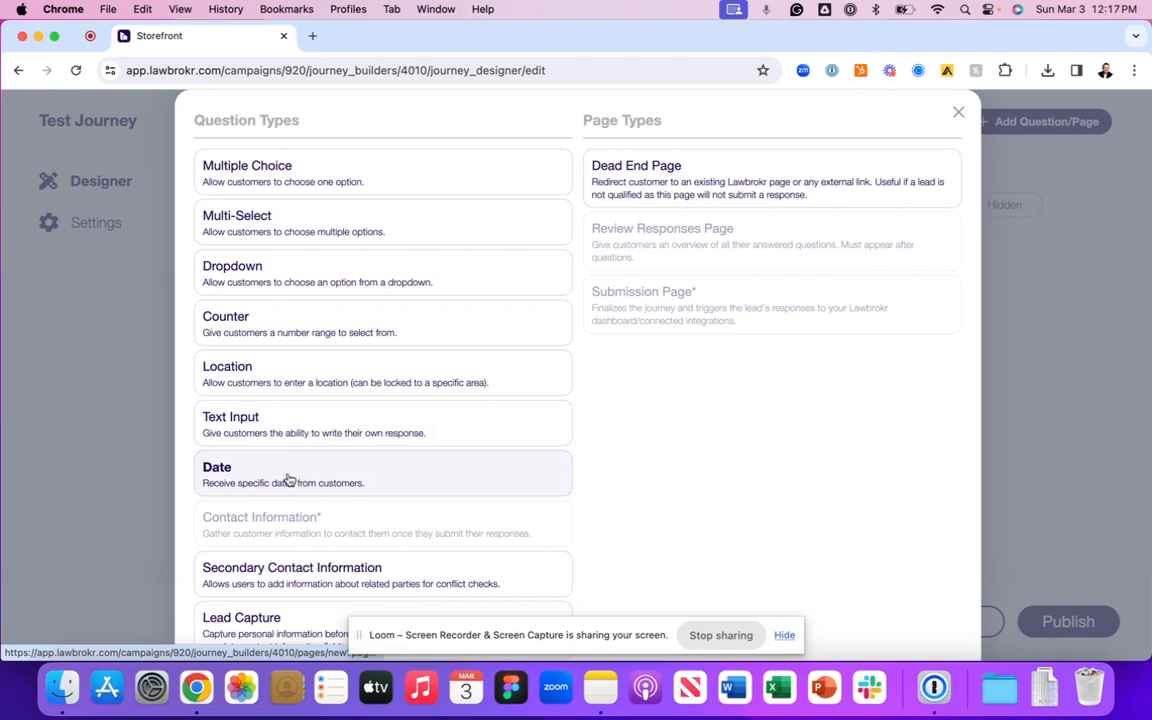
scroll(289, 480, "down", 1)
scroll(289, 480, "down", 1)
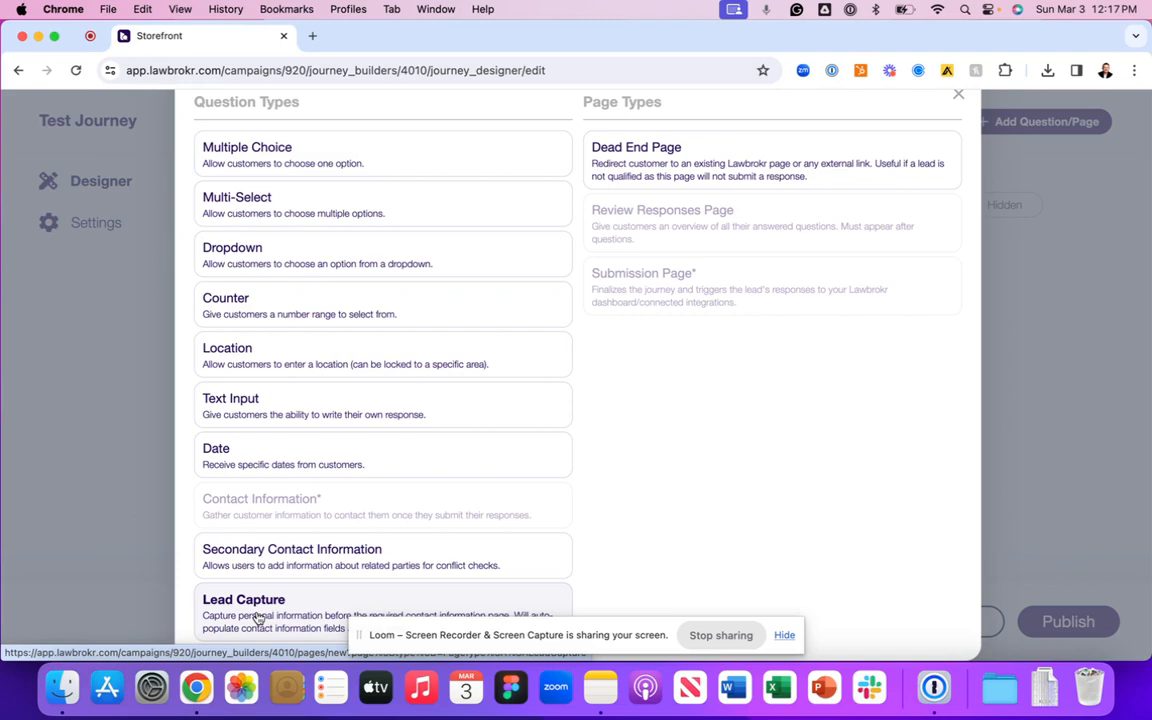
left_click(323, 354)
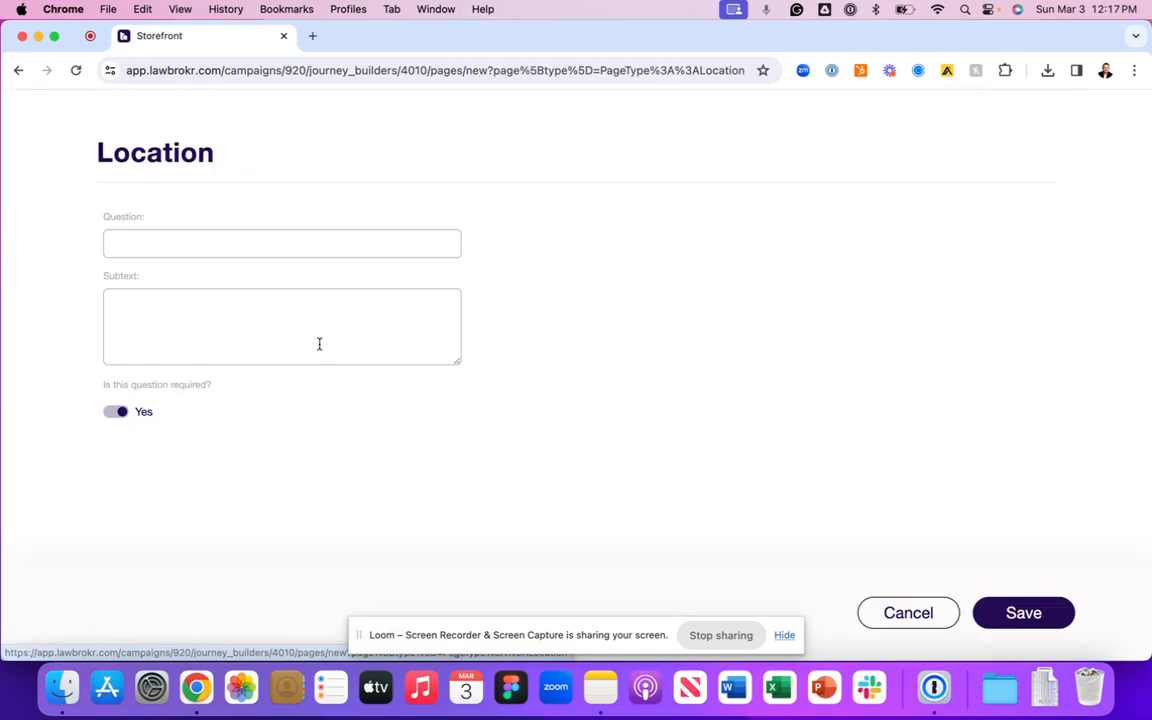
left_click(239, 237)
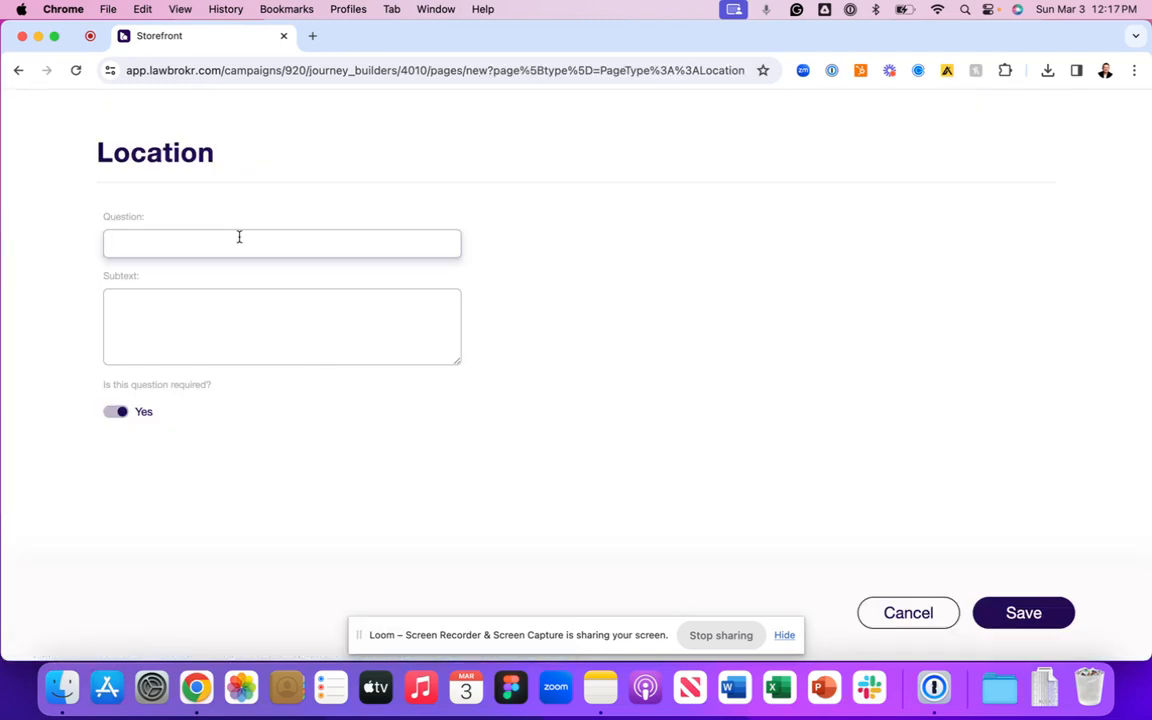
type("Where are you located?")
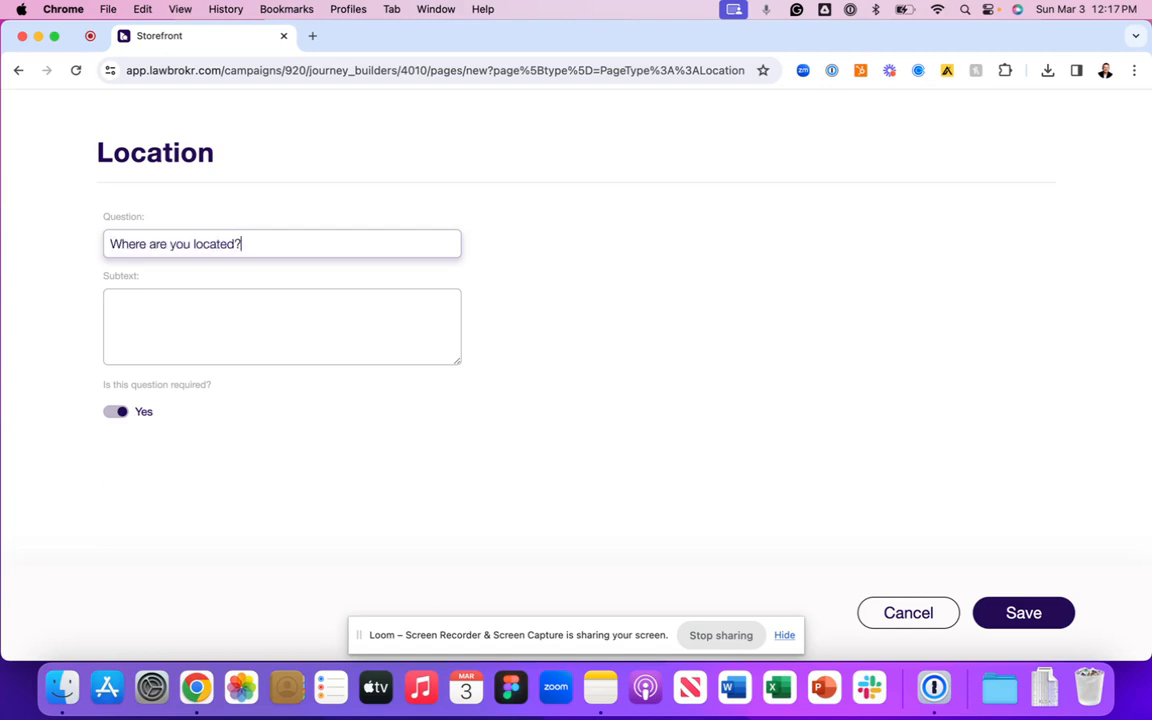
key("Return")
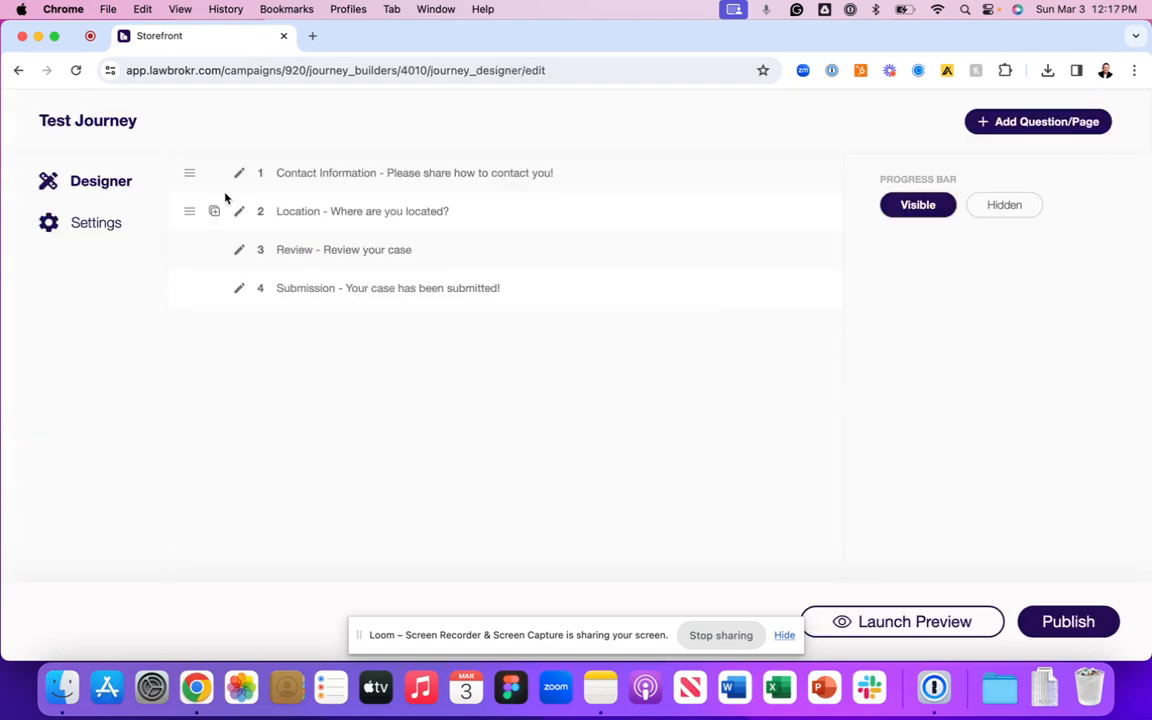
left_click_drag(188, 211, 188, 175)
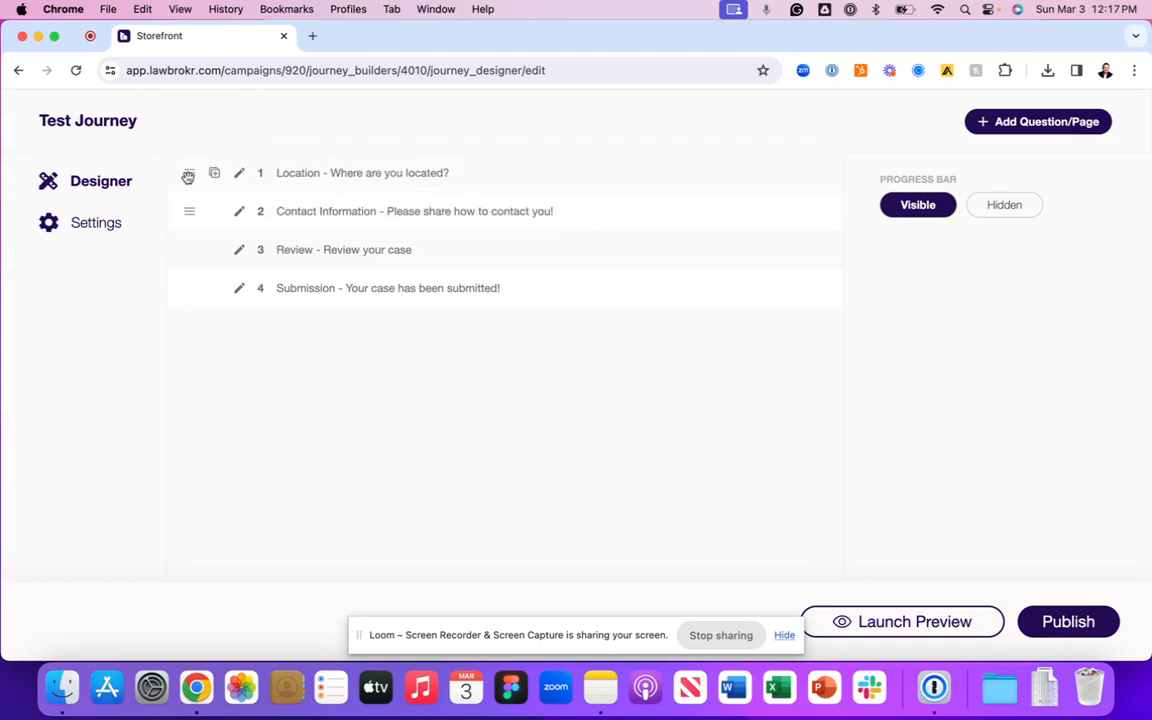
- Preview the journey, try the location question with "Toro", and exit the preview
left_click(975, 622)
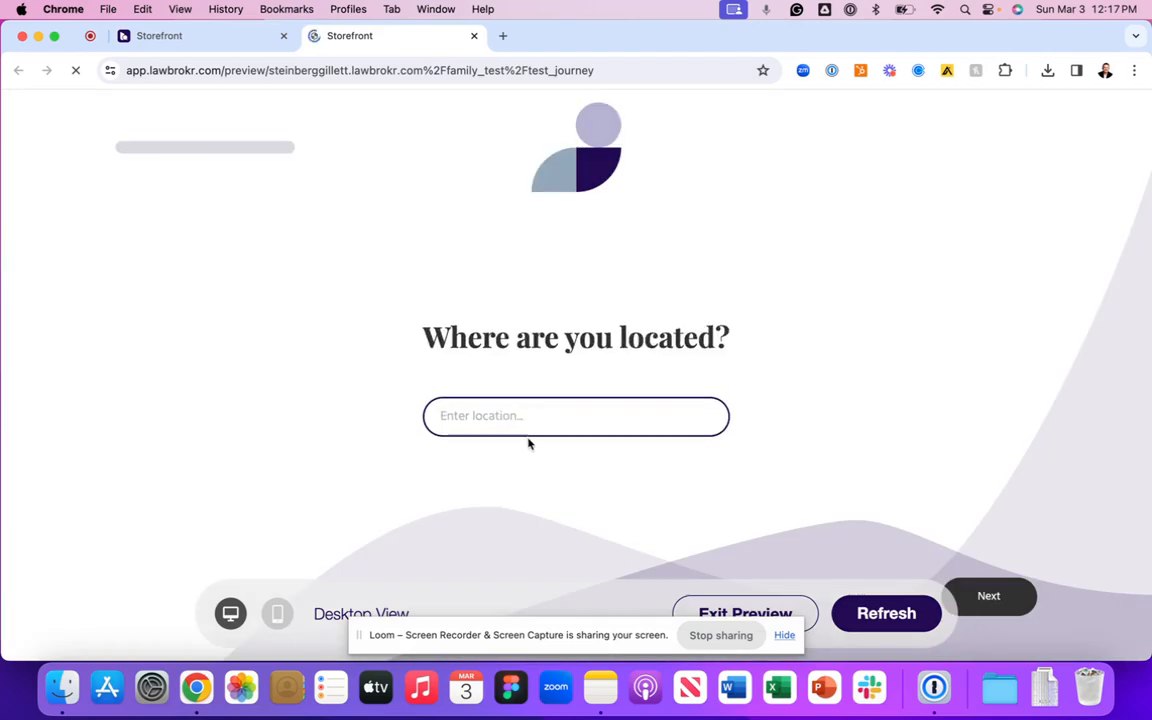
left_click(505, 413)
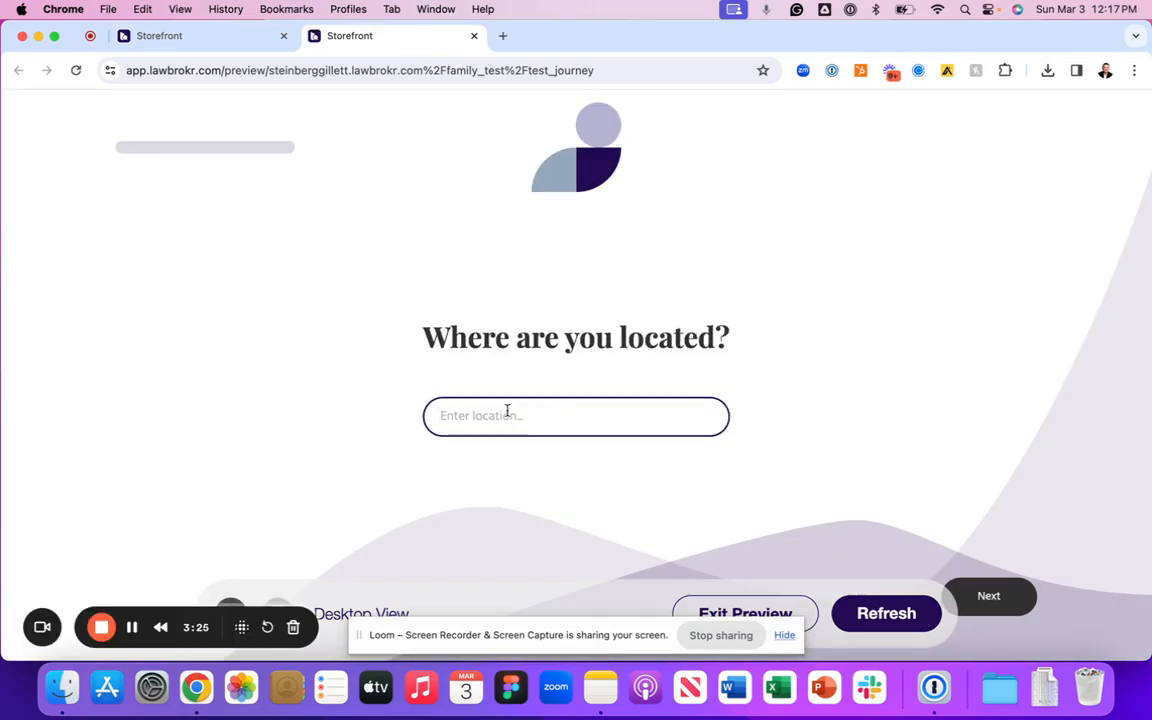
type("Toro")
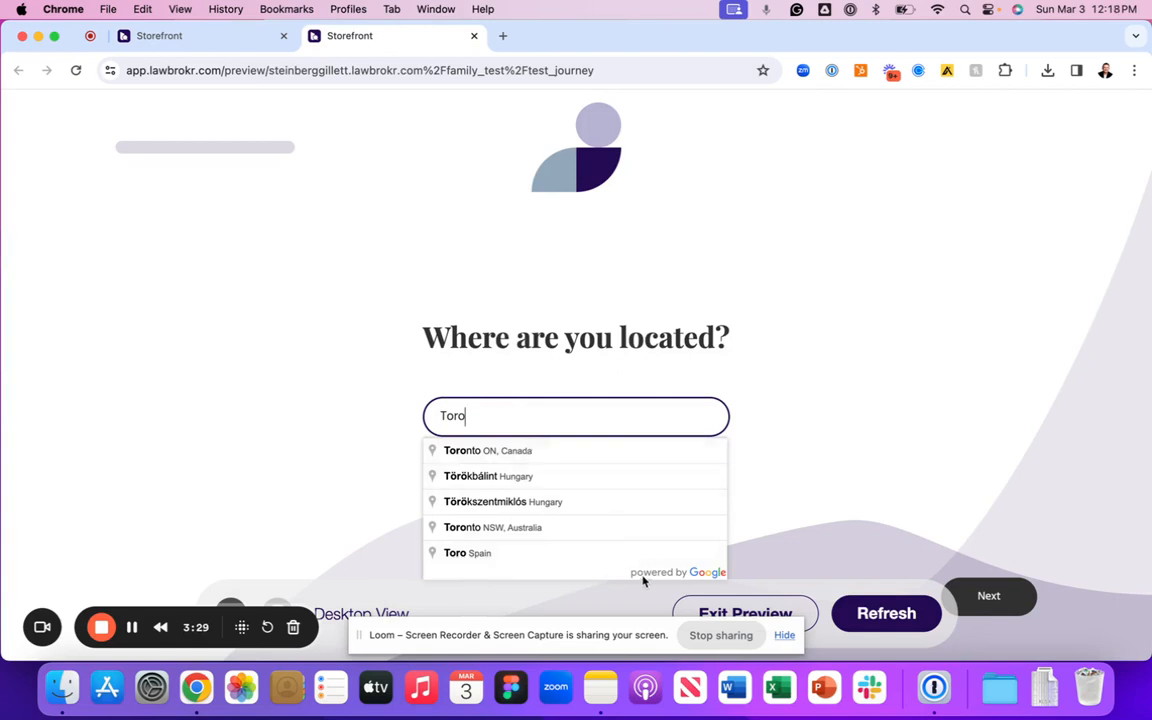
double_click(557, 407)
left_click(784, 607)
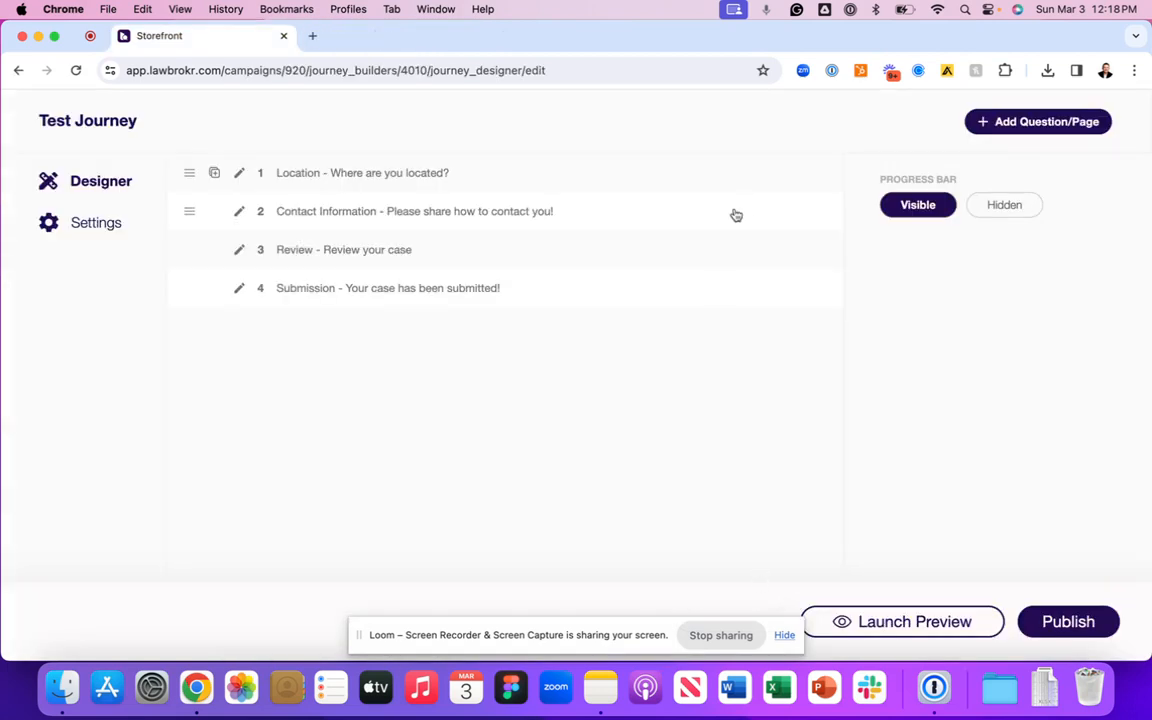
- Add a Dead End page headed "Sorry we can't help you" with subtext "This is outside our jurisdiction, please visit your local state bar."
left_click(1021, 124)
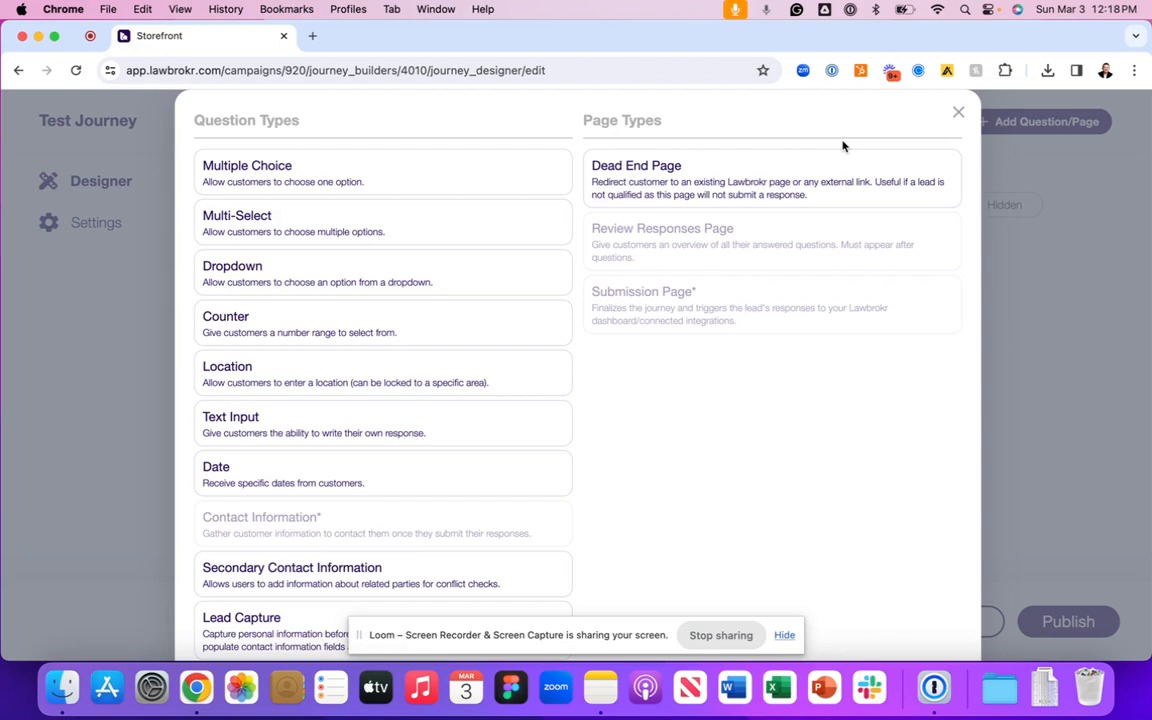
left_click(792, 188)
left_click(221, 236)
type("S")
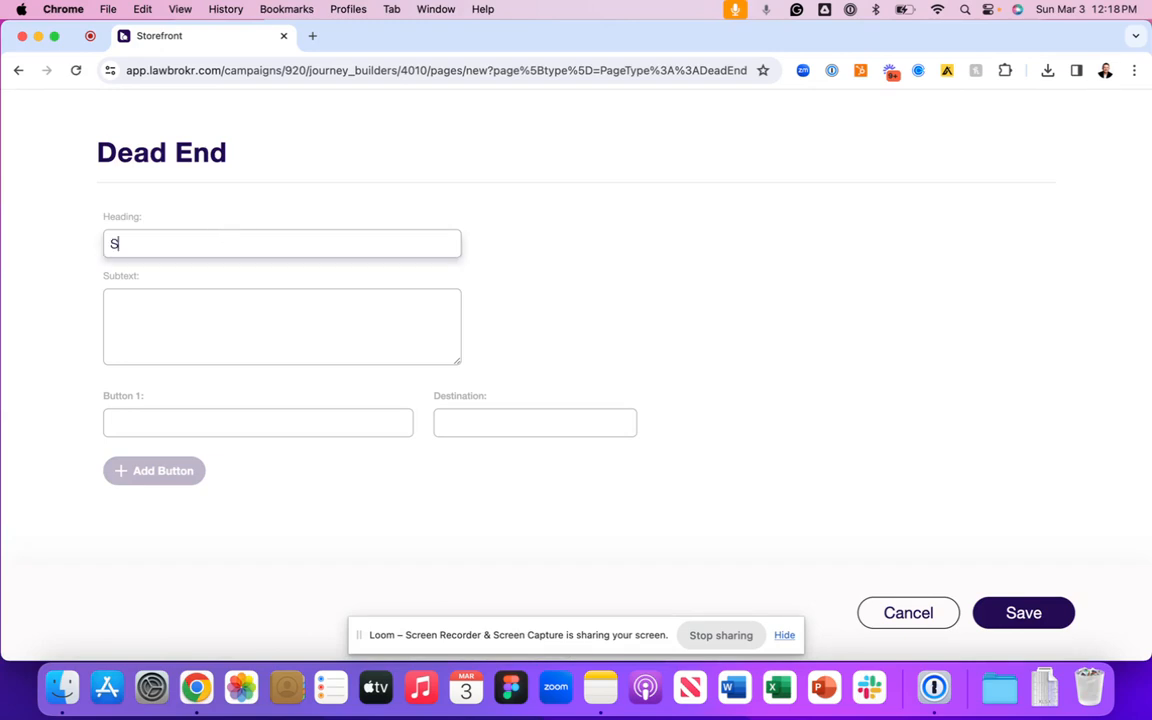
type("orry we can't help you")
key("Tab")
type("This ")
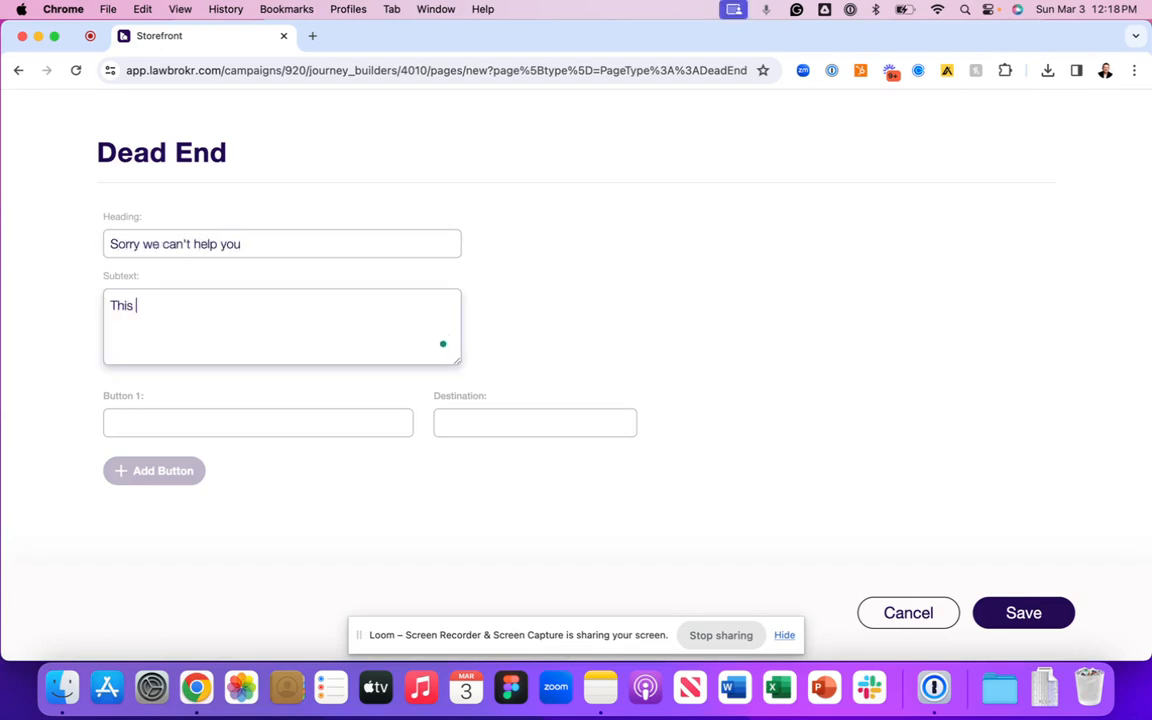
type("is outside our jurisdiction,")
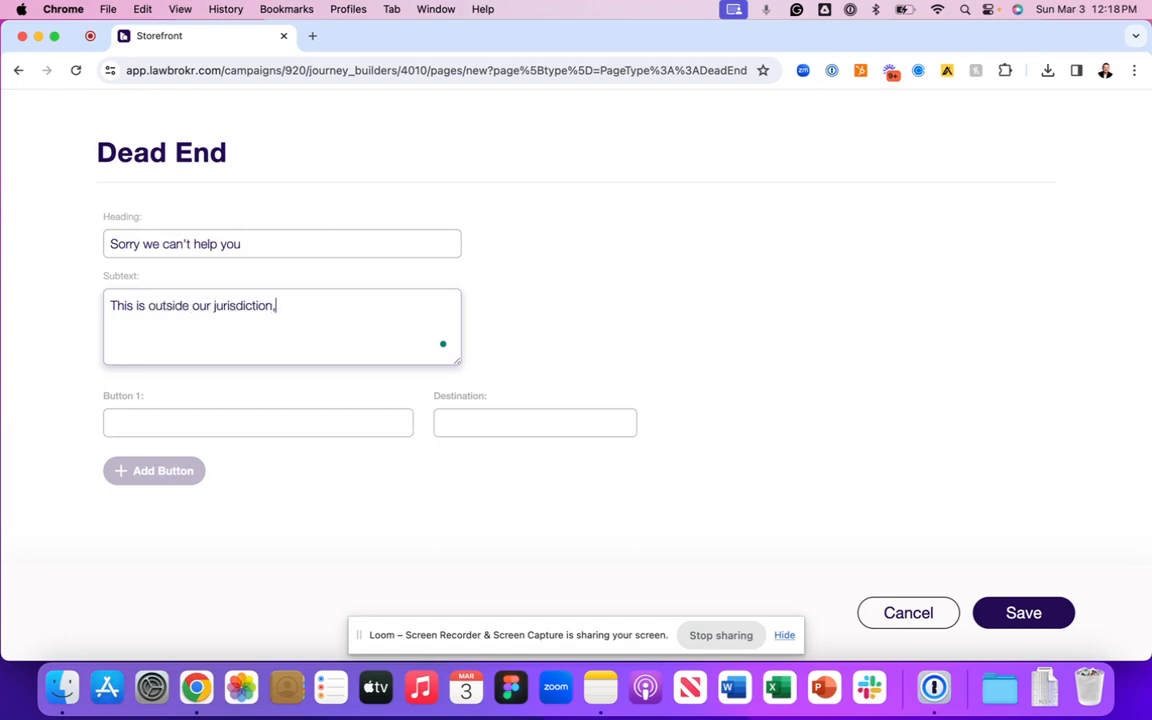
type(" please visit your")
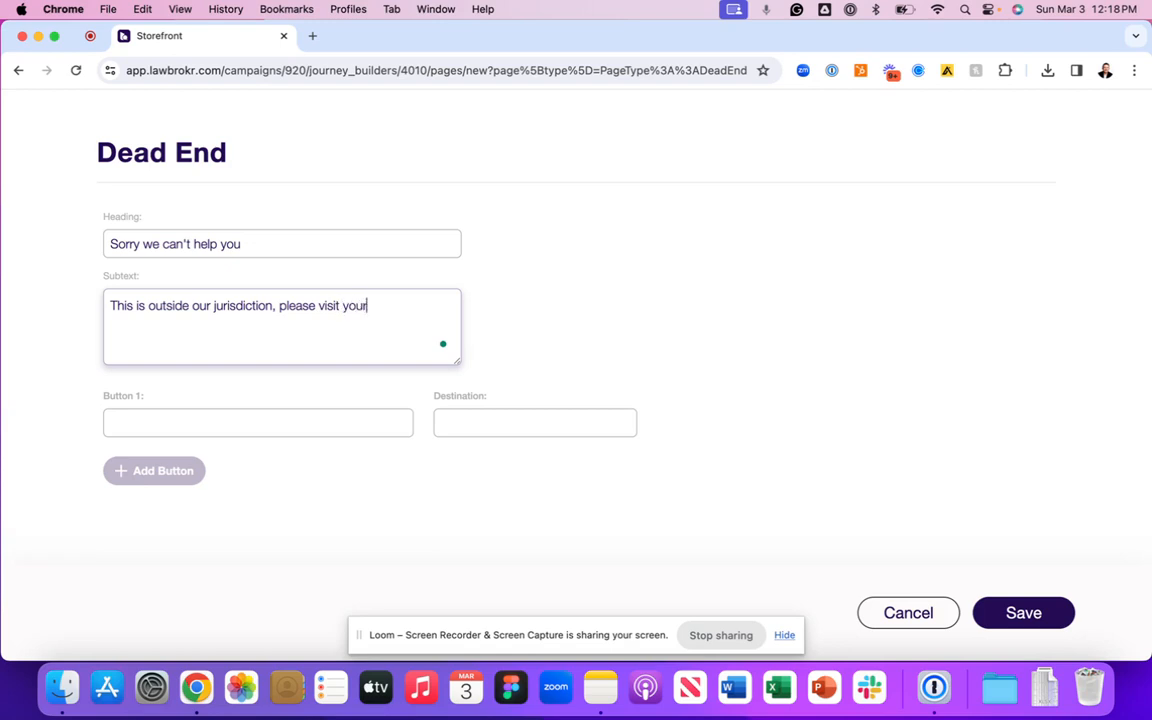
type(" local state bar.")
- Label the dead end page's first button "Local Bar", set its destination to google.com, and save the page
left_click(311, 418)
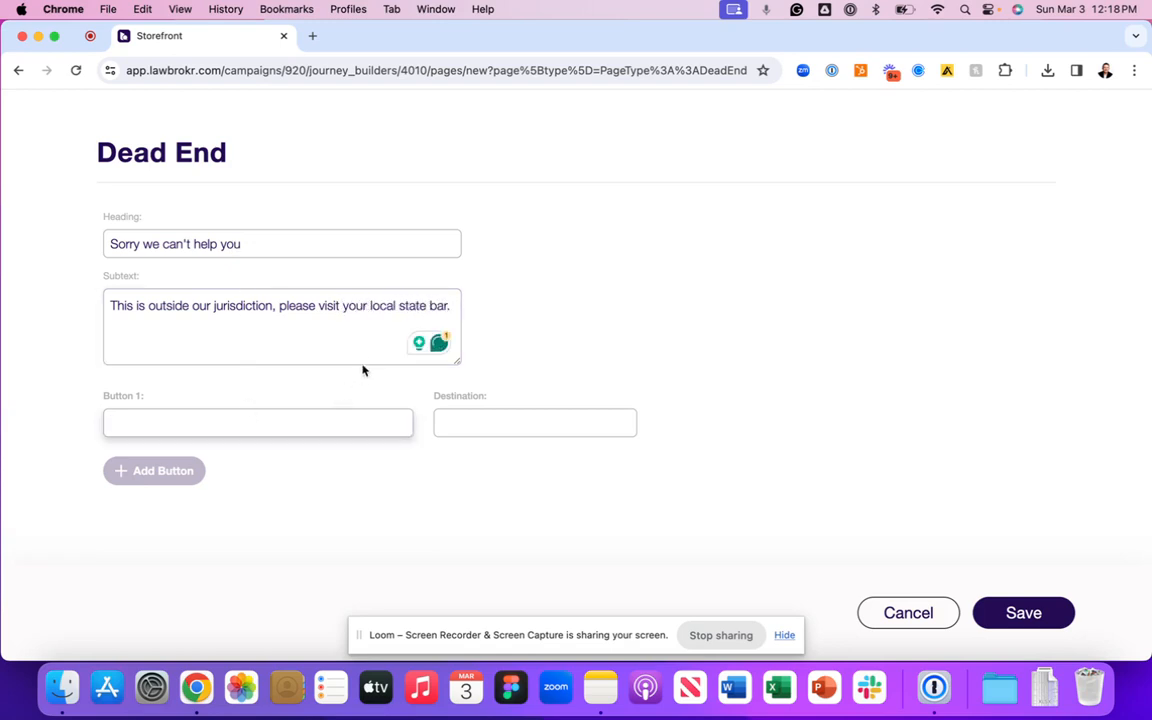
type("Local Bar")
key("Tab")
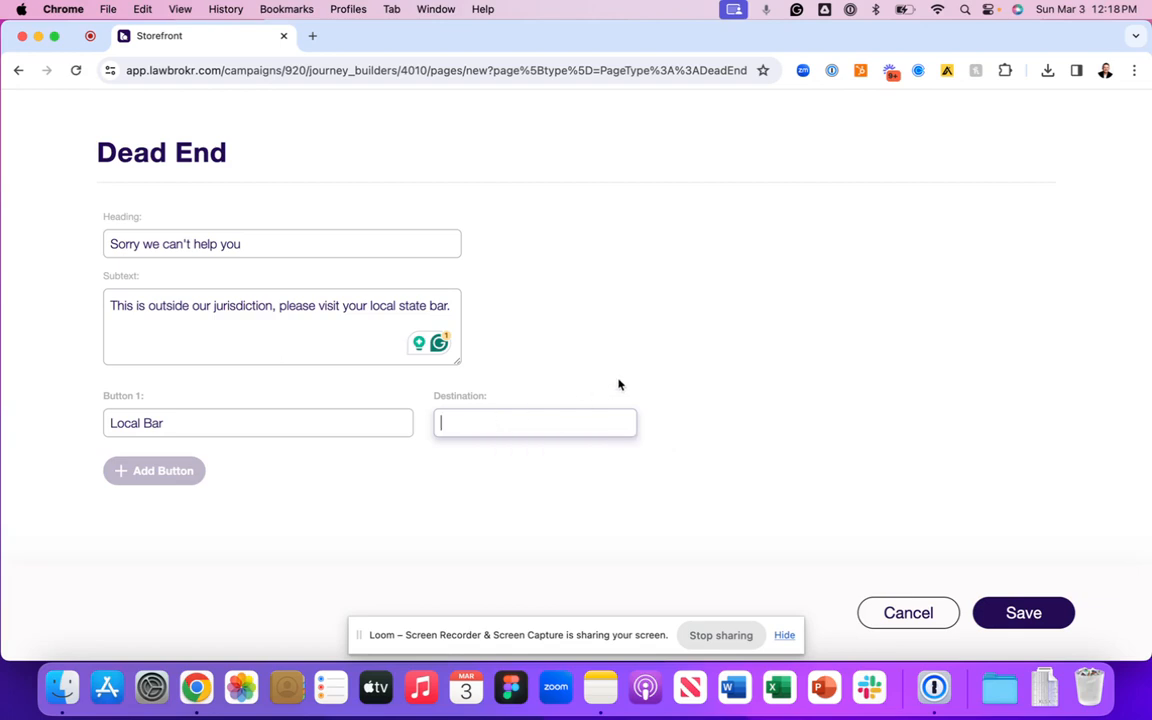
type("google.com")
left_click(873, 467)
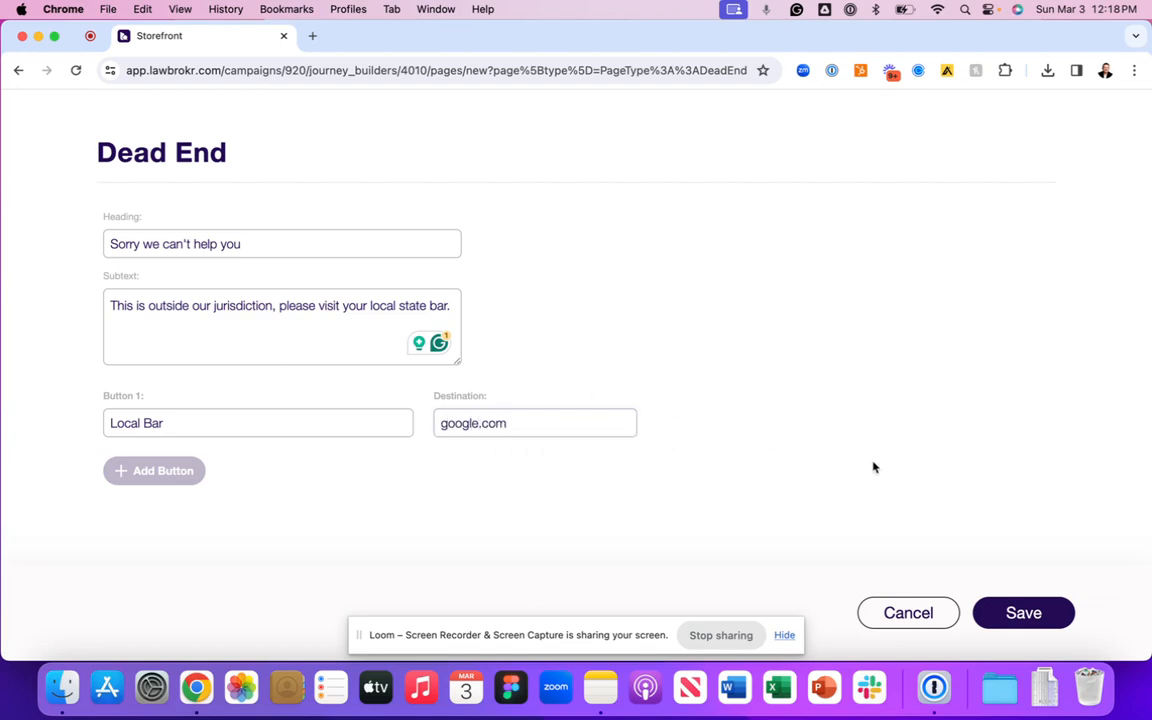
left_click(1023, 613)
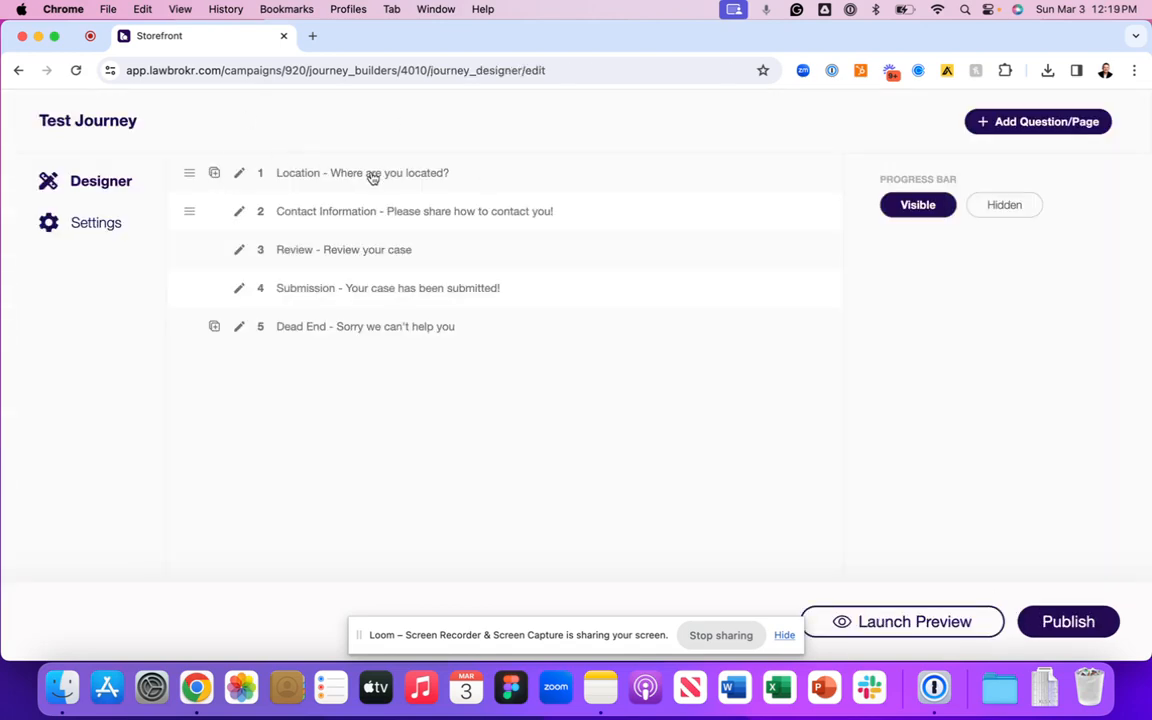
- Add logic to the Location question that sends locations other than Ontario, Canada to the "Sorry we can't help you" dead end, and save it
left_click(240, 176)
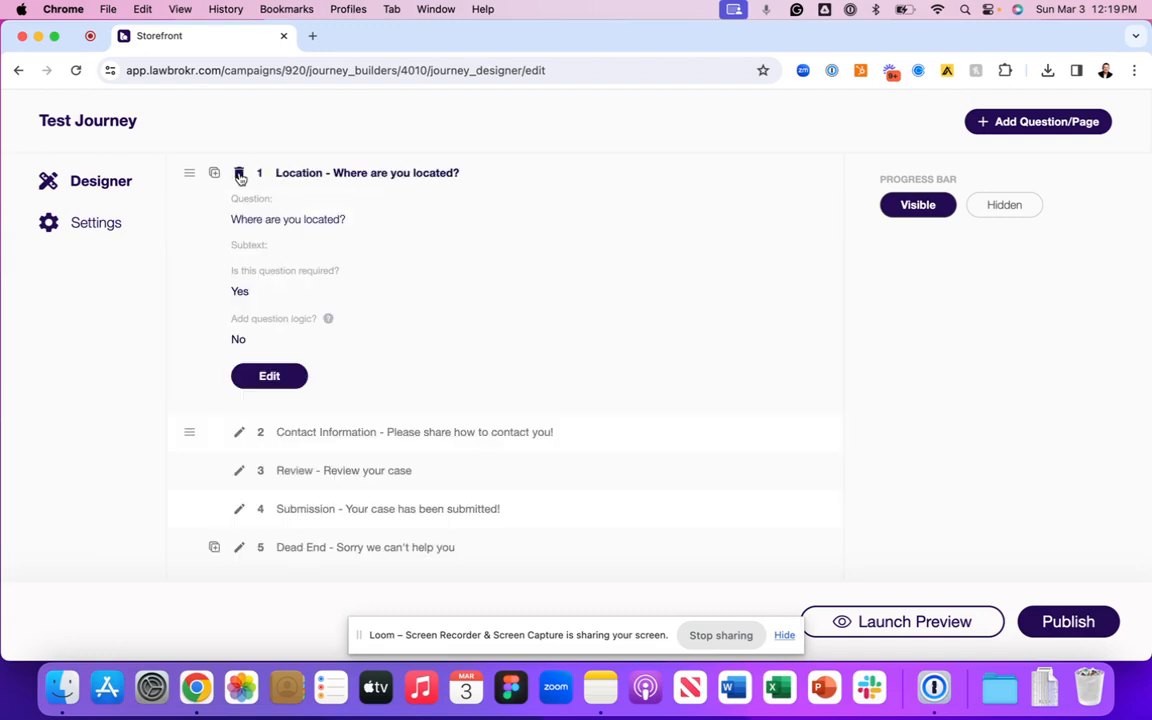
left_click(270, 377)
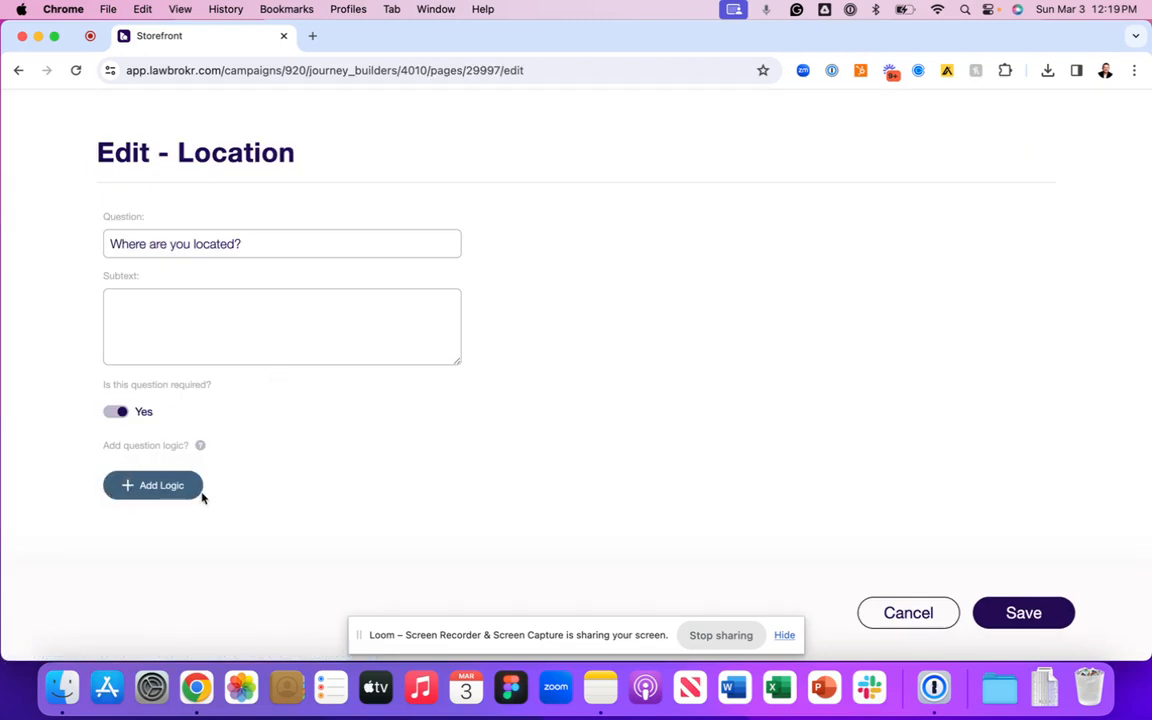
left_click(147, 488)
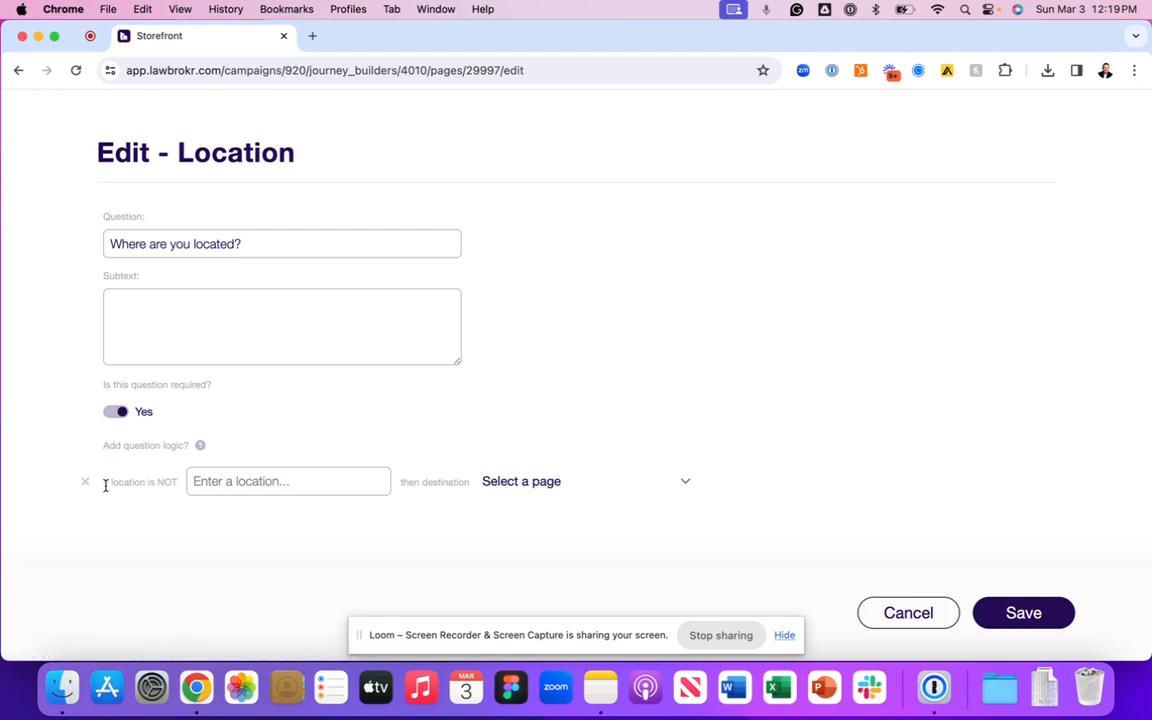
left_click(255, 481)
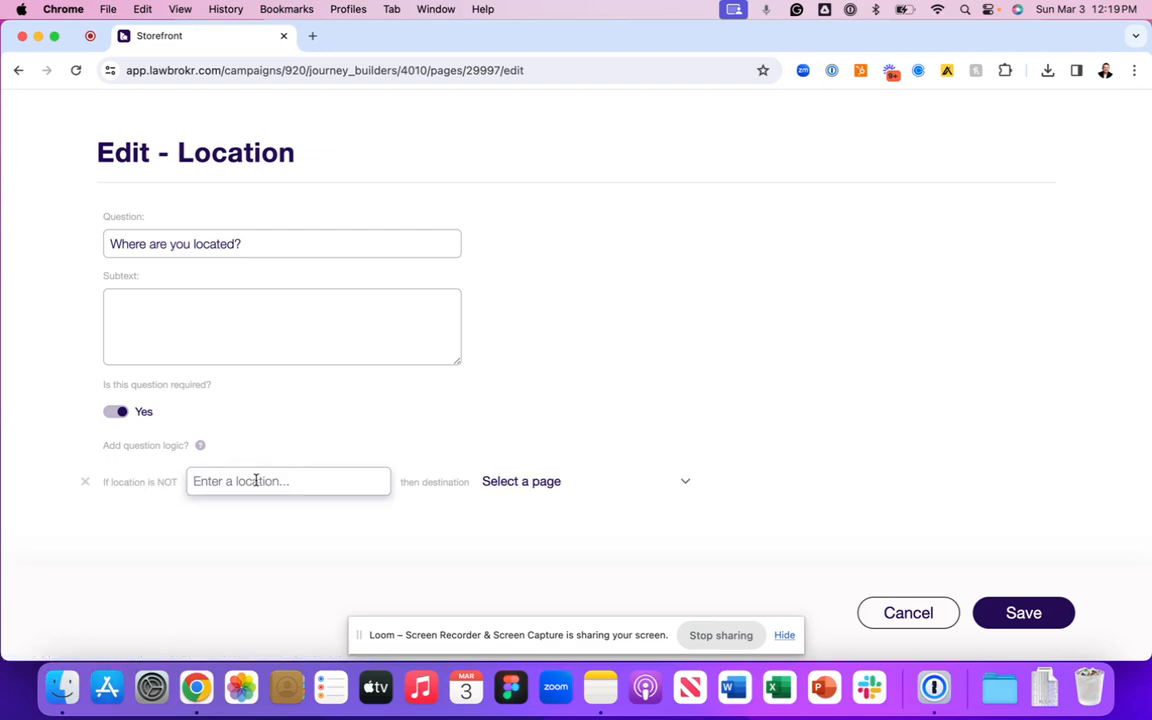
type("Ontario")
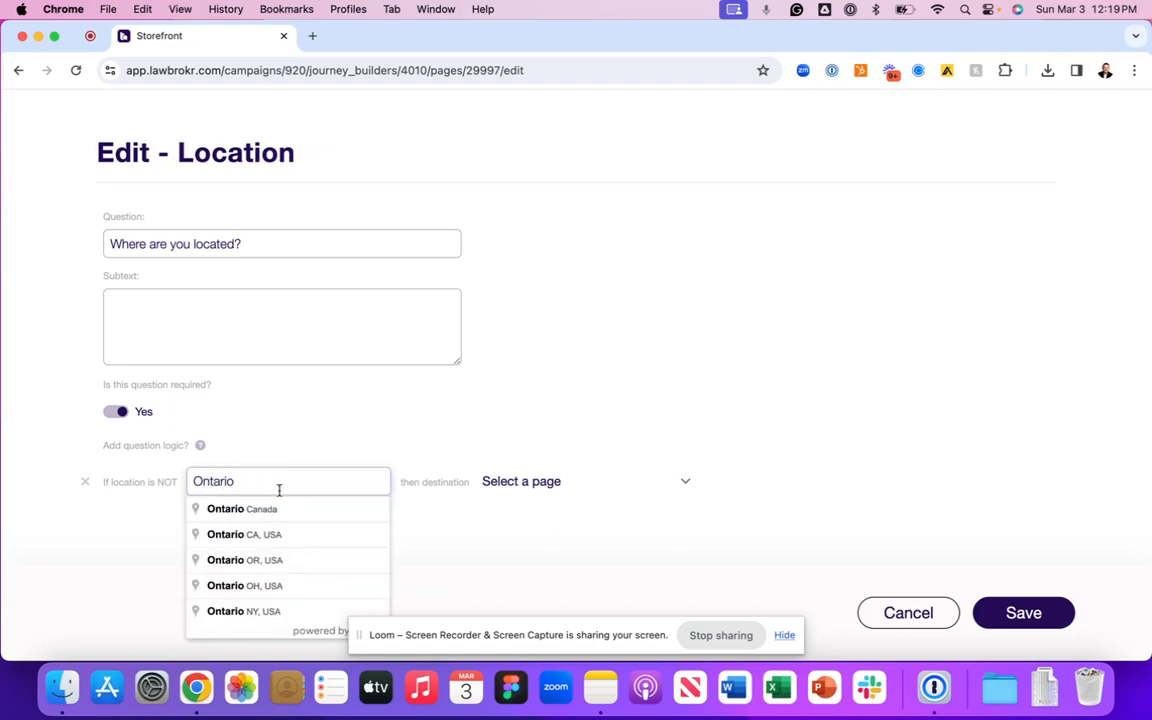
left_click(286, 508)
left_click(560, 481)
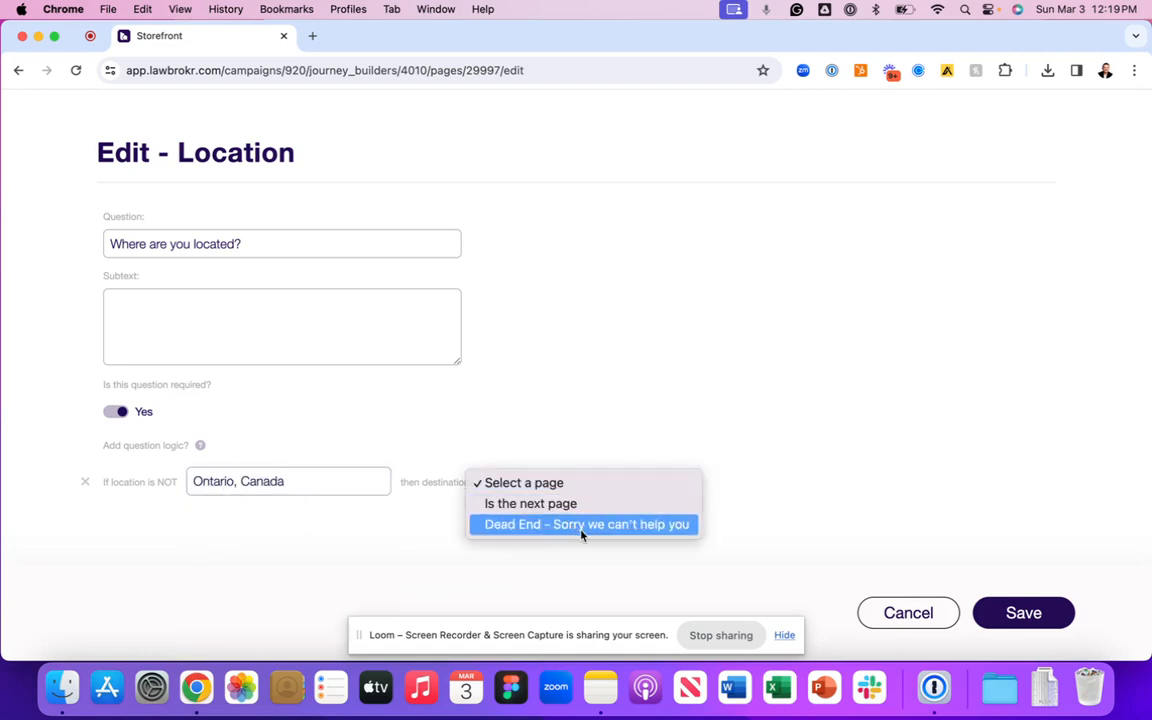
left_click(588, 524)
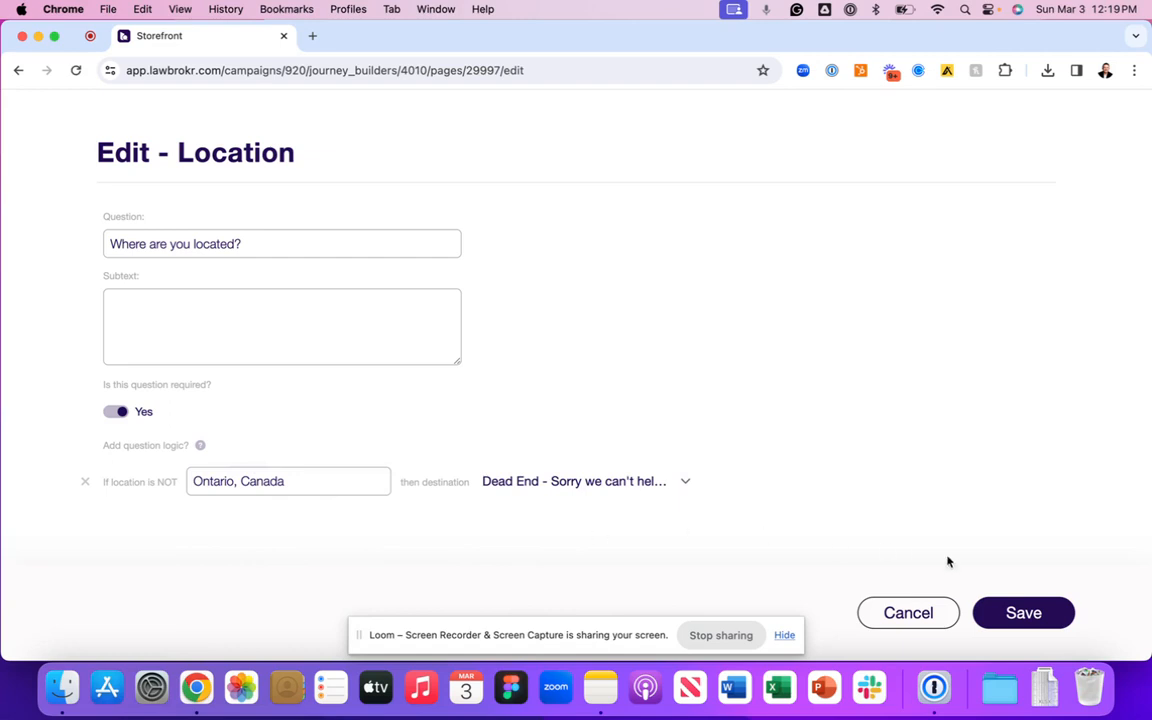
left_click(1039, 617)
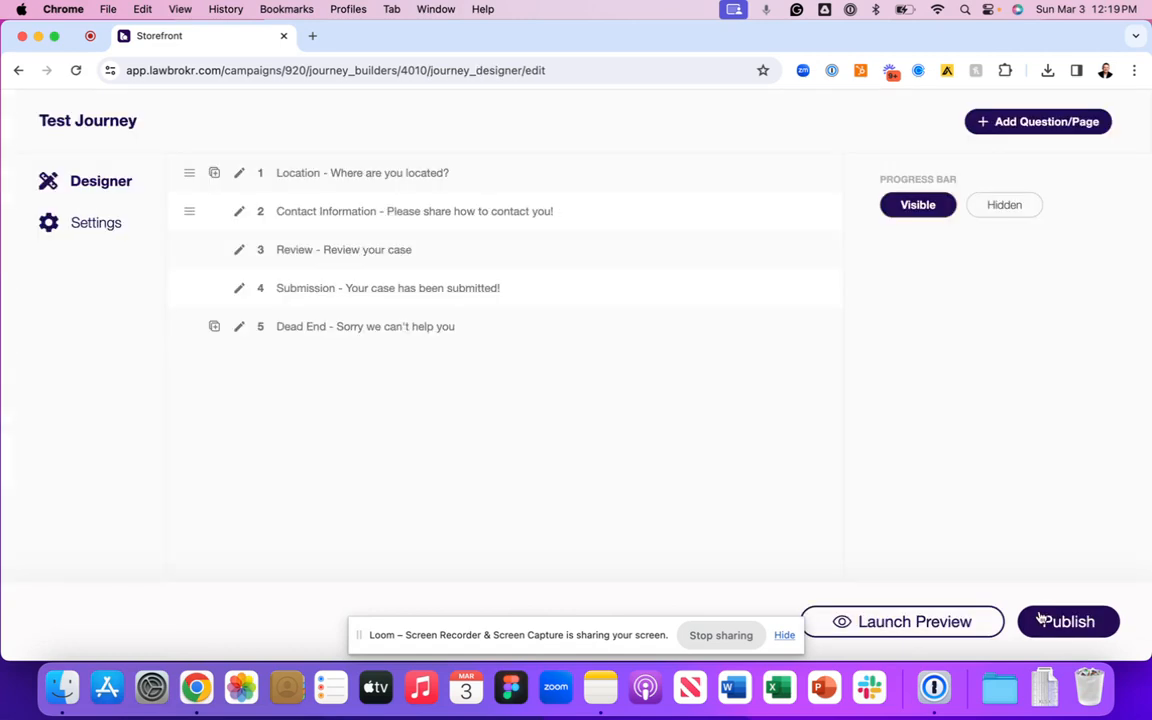
- Preview the journey and answer the location question with Denver to test the out-of-jurisdiction logic
left_click(890, 617)
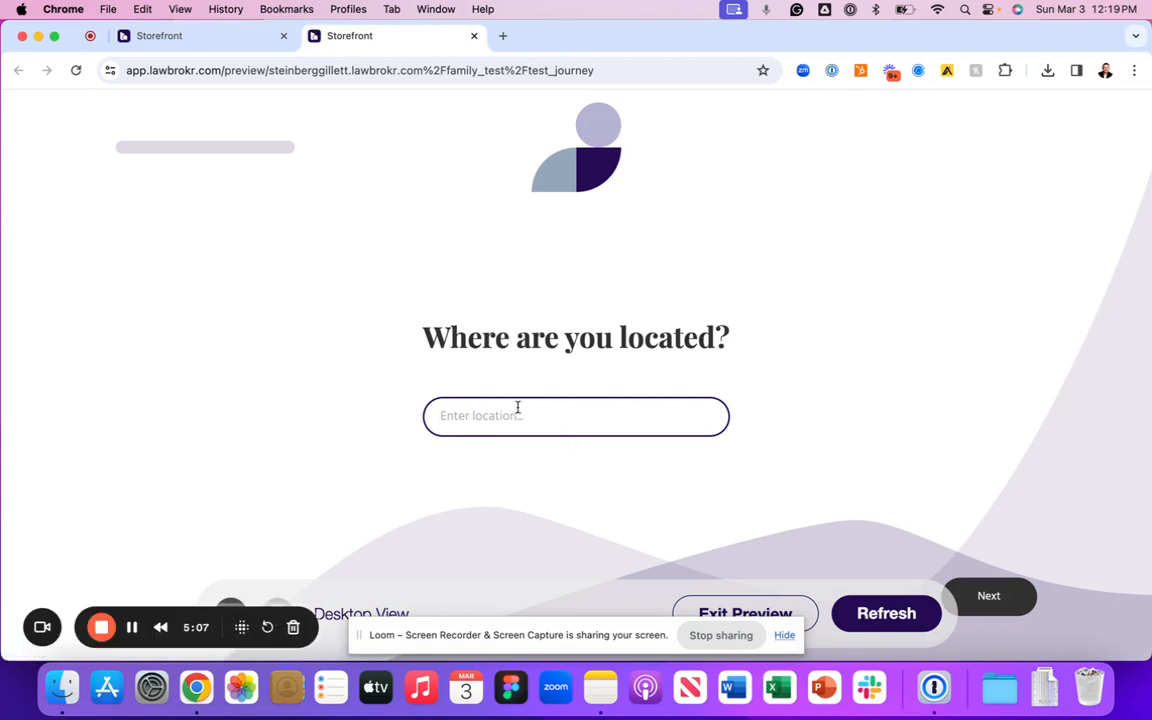
type("Denver")
left_click(543, 450)
left_click(1013, 604)
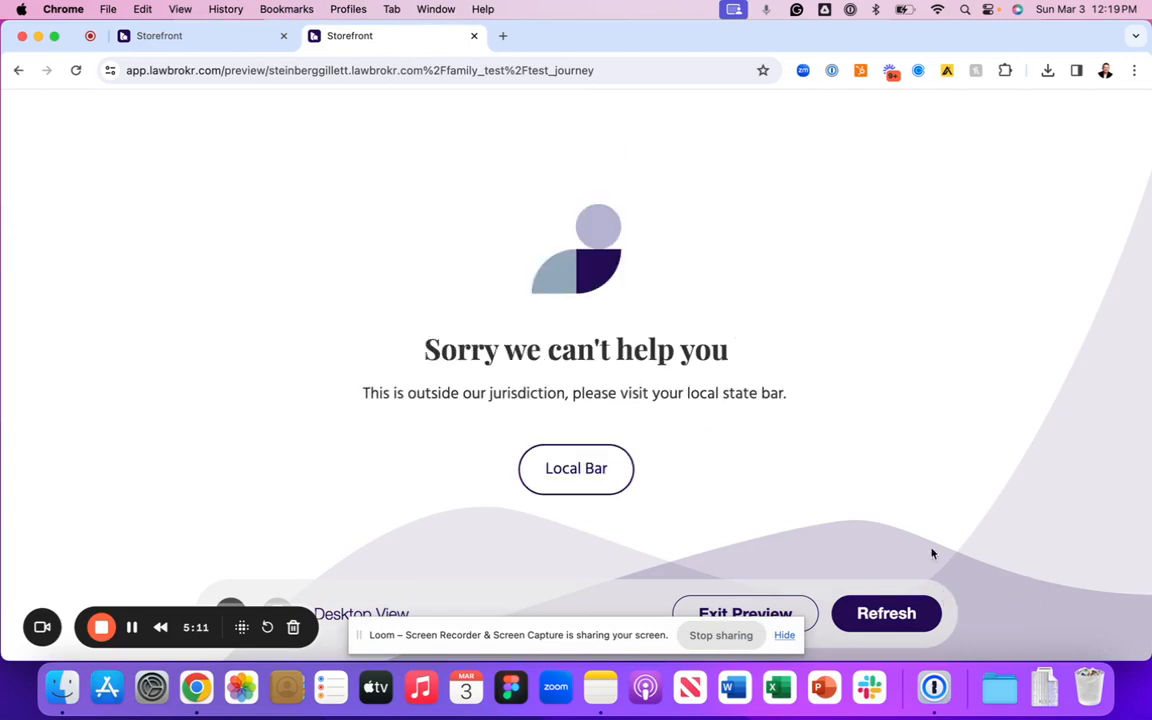
left_click_drag(353, 320, 785, 403)
left_click(785, 403)
- Return to the location question, test it with Toronto, ON, Canada, and exit the preview
left_click(16, 72)
triple_click(573, 404)
type("Toro")
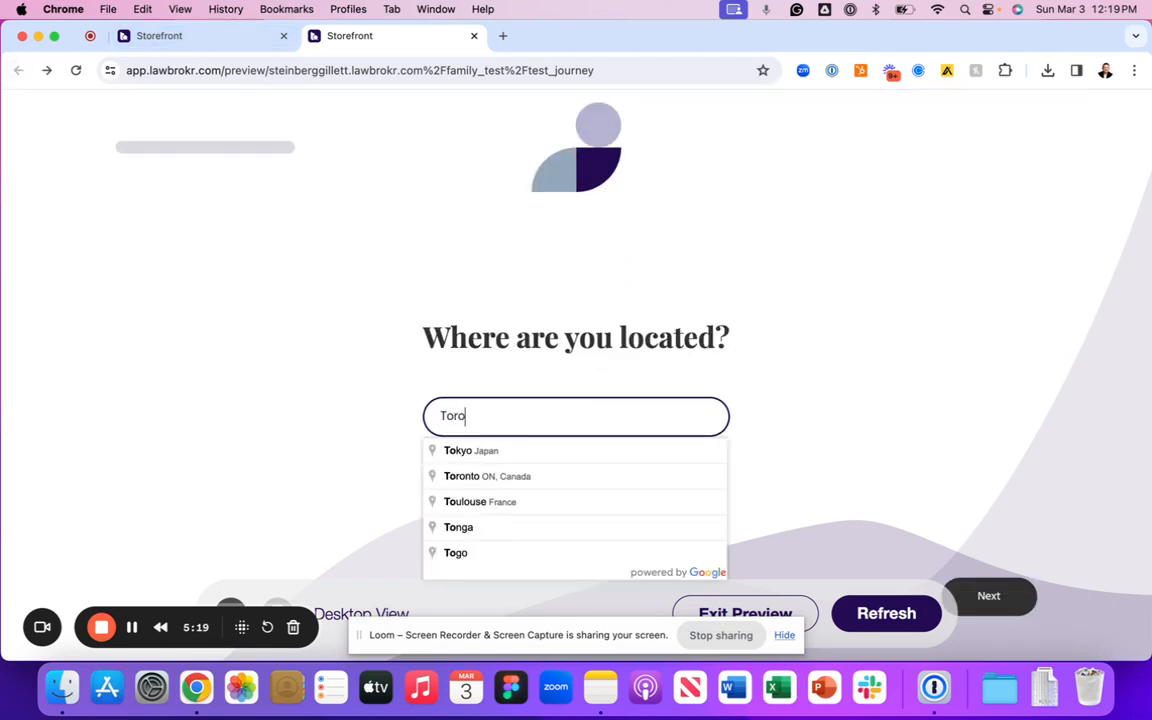
type("nto")
left_click(532, 451)
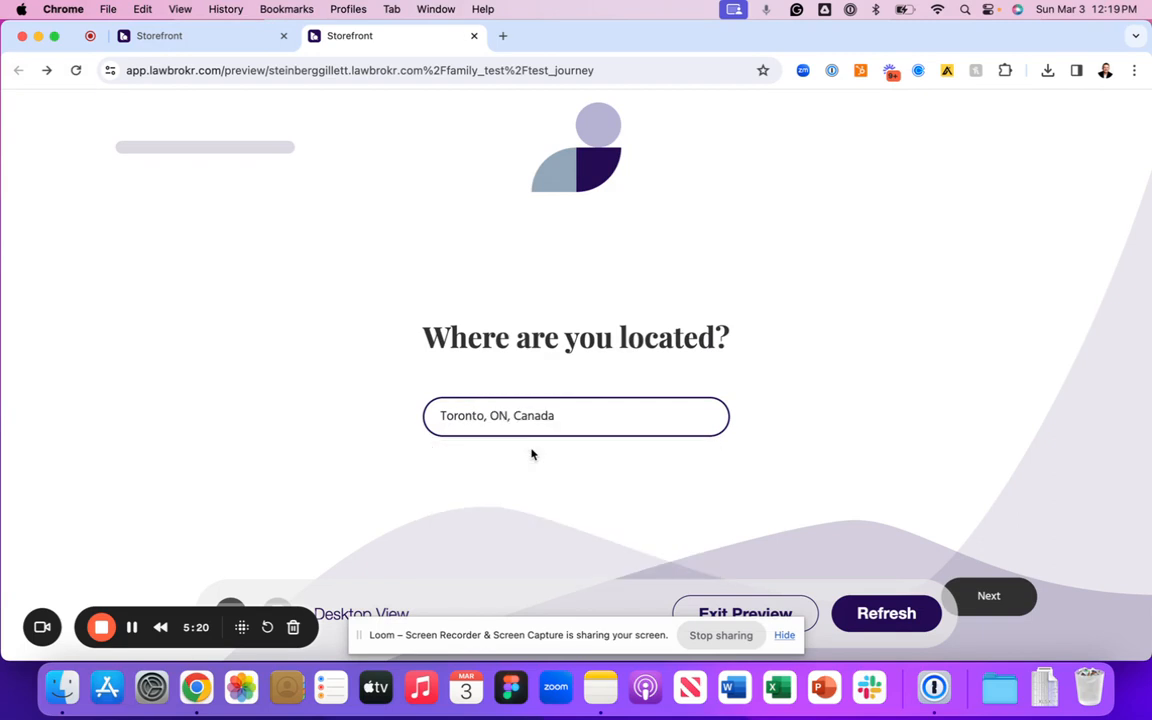
left_click(982, 594)
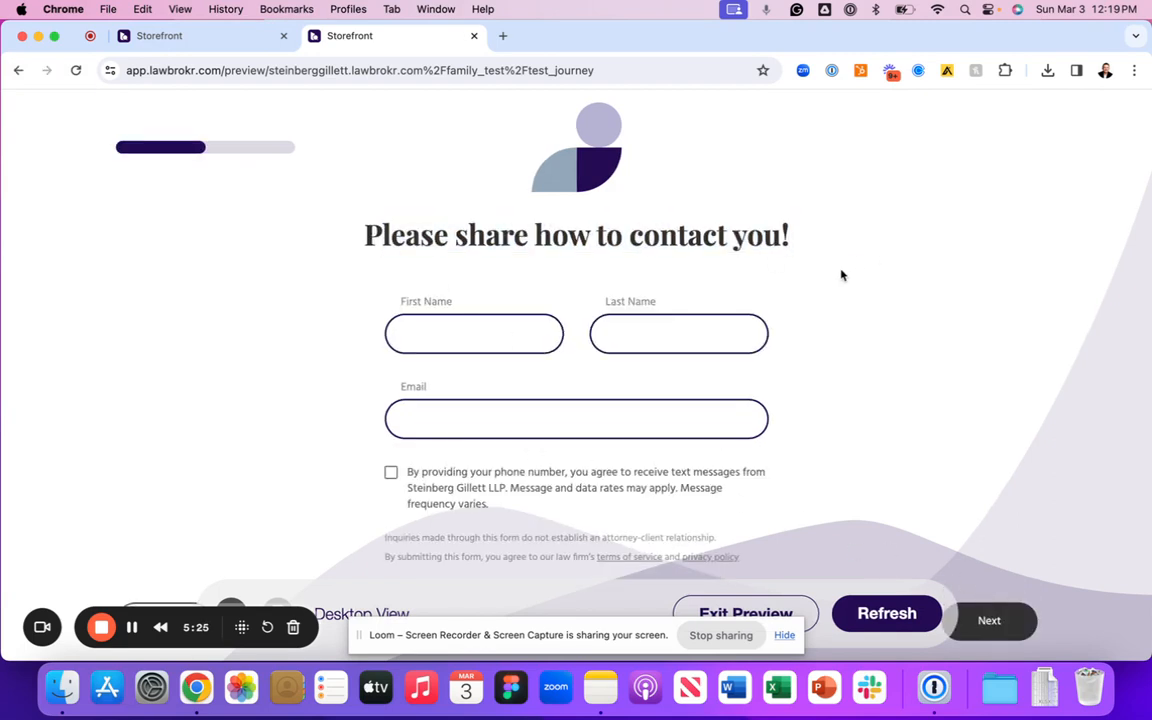
left_click(776, 604)
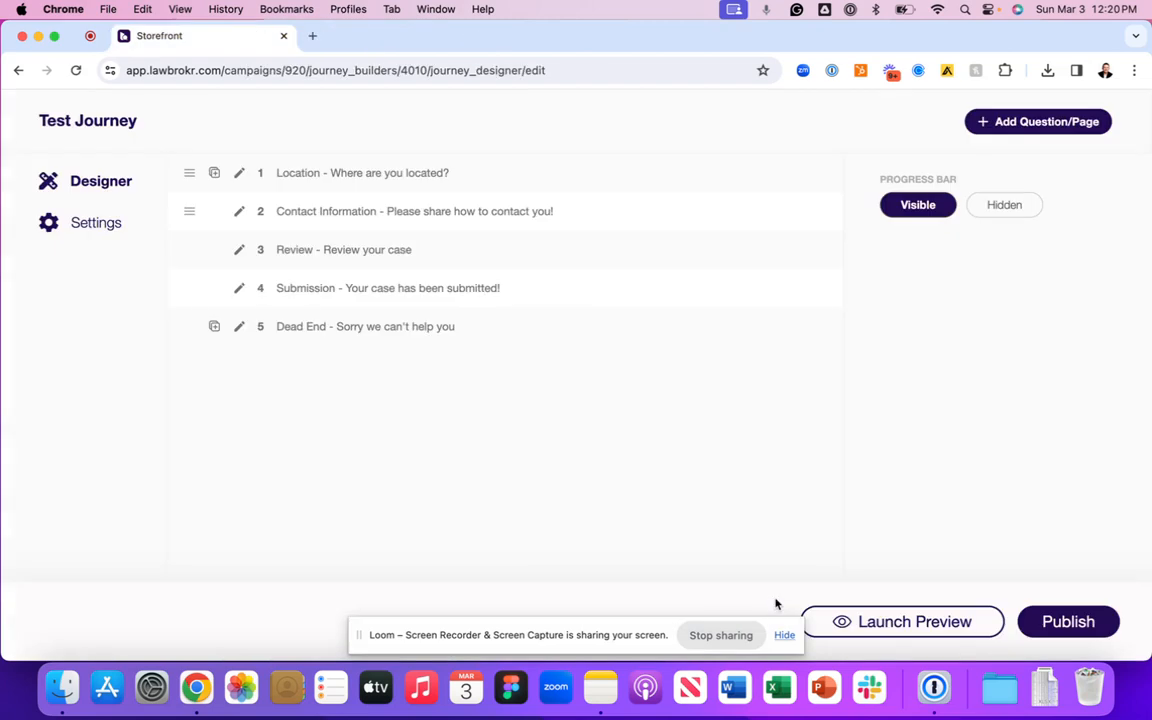
- Add a Counter question to the journey that reads "How old are you?"
left_click(1025, 122)
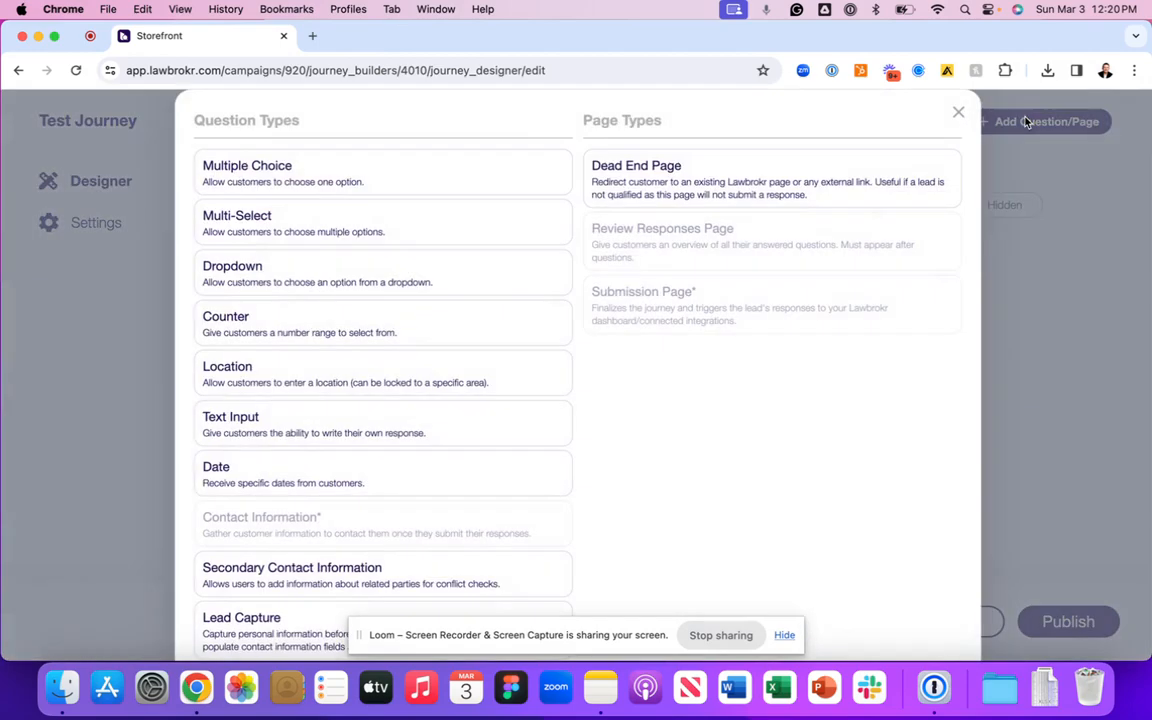
left_click(380, 322)
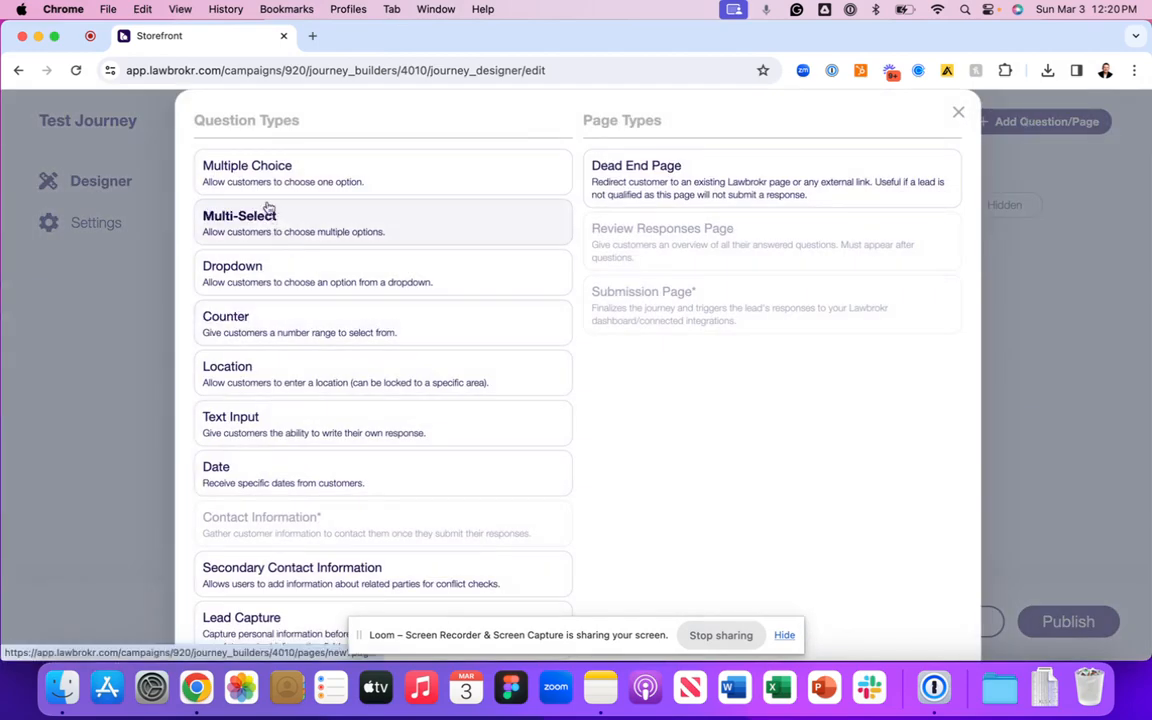
type("Ho w")
key("BackSpace")
key("BackSpace")
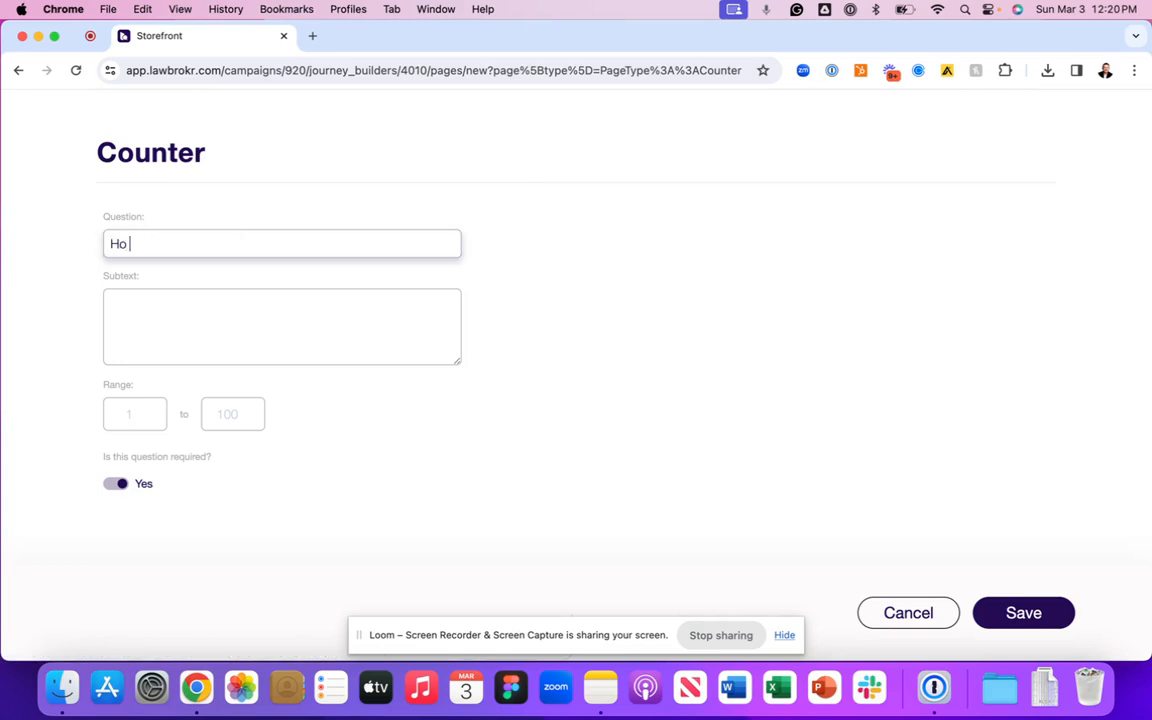
type("w old o")
type("re you?")
key("Tab")
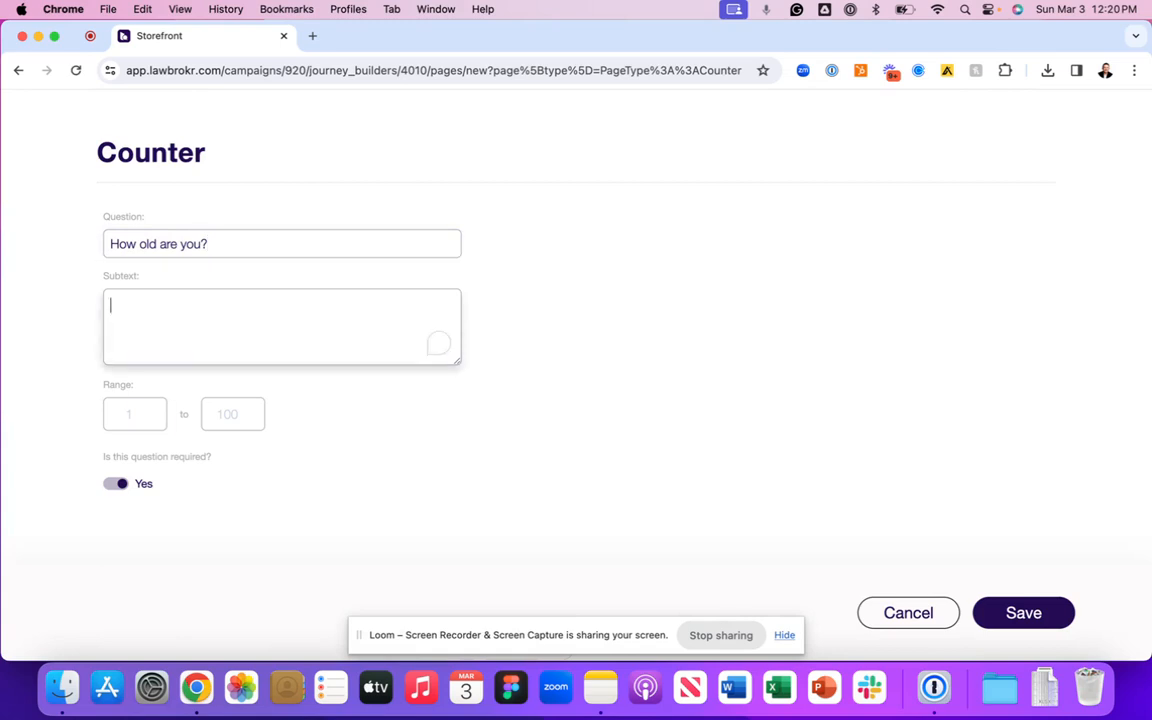
- Set the counter's range from 0 to 105, leaving the subtext empty, and save the question
key("Tab")
type("0")
key("Tab")
type("100")
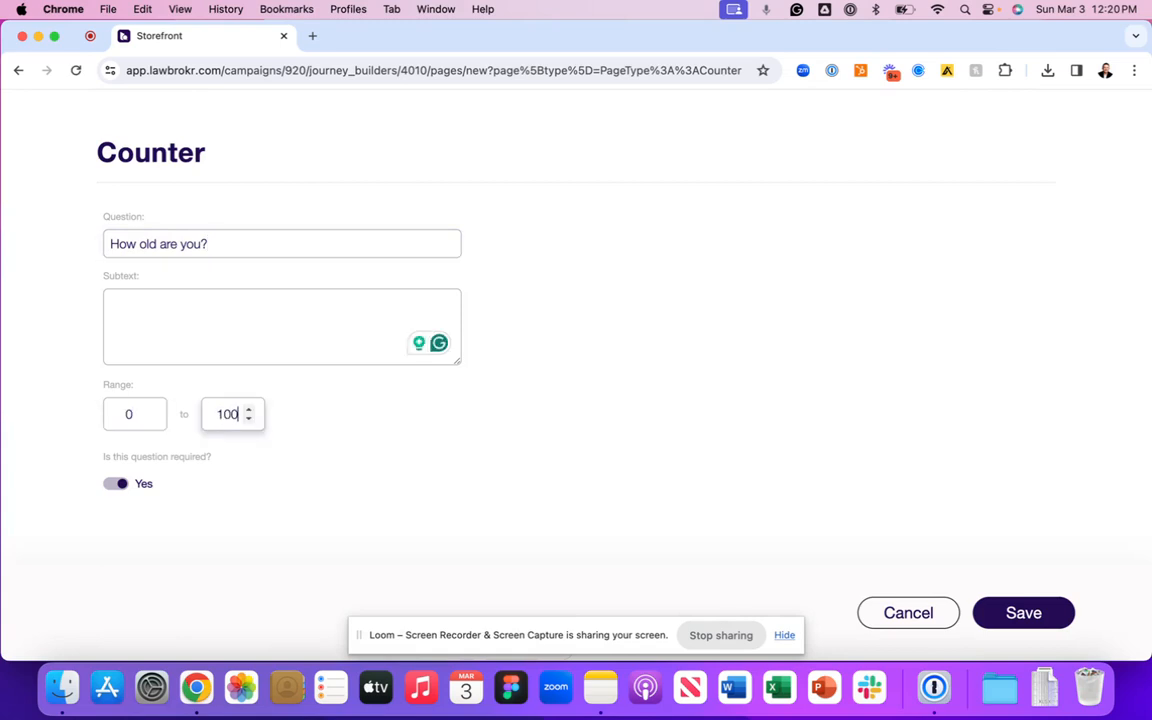
key("BackSpace")
key("BackSpace")
type("5")
key("BackSpace")
type("00")
key("BackSpace")
type("5")
left_click(1032, 566)
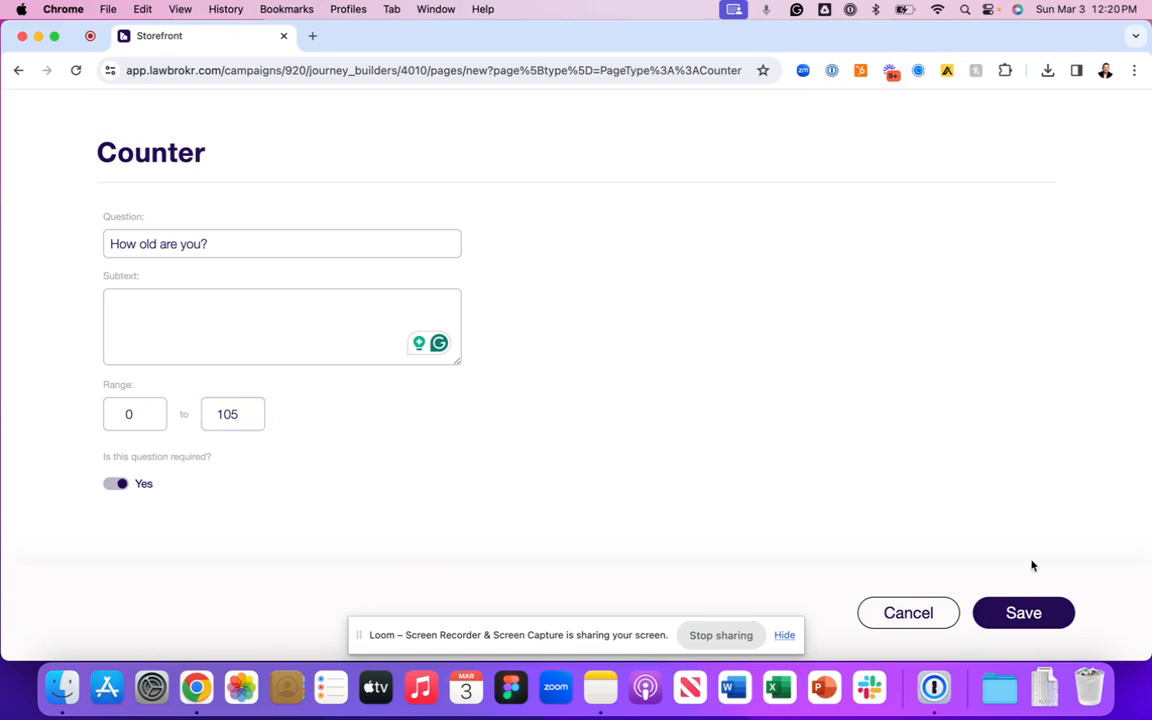
left_click(1036, 616)
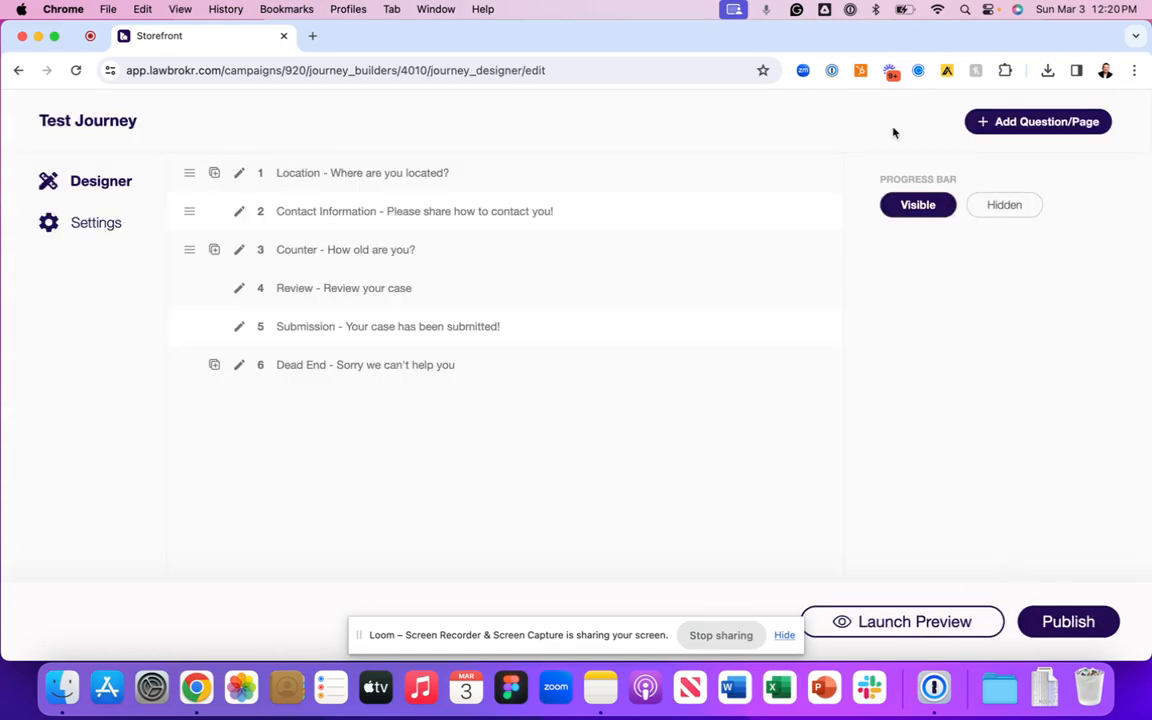
- Add a required Date question reading "When did you get married?" and save it
left_click(1020, 122)
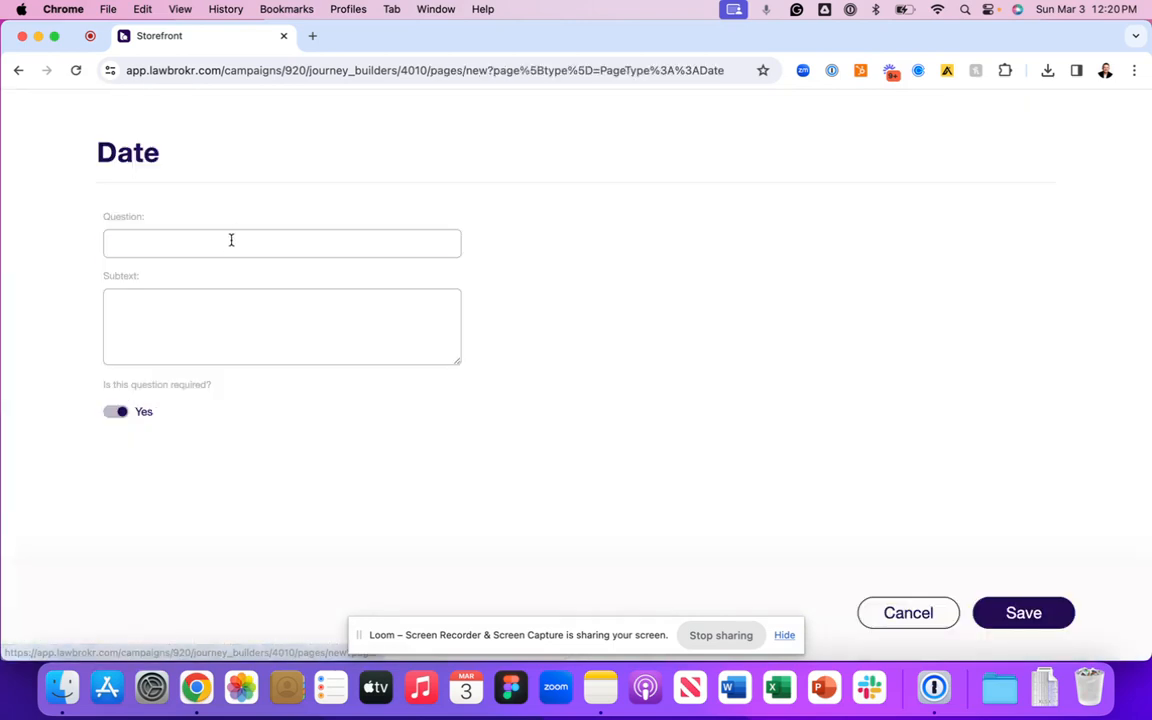
left_click(231, 241)
type("W")
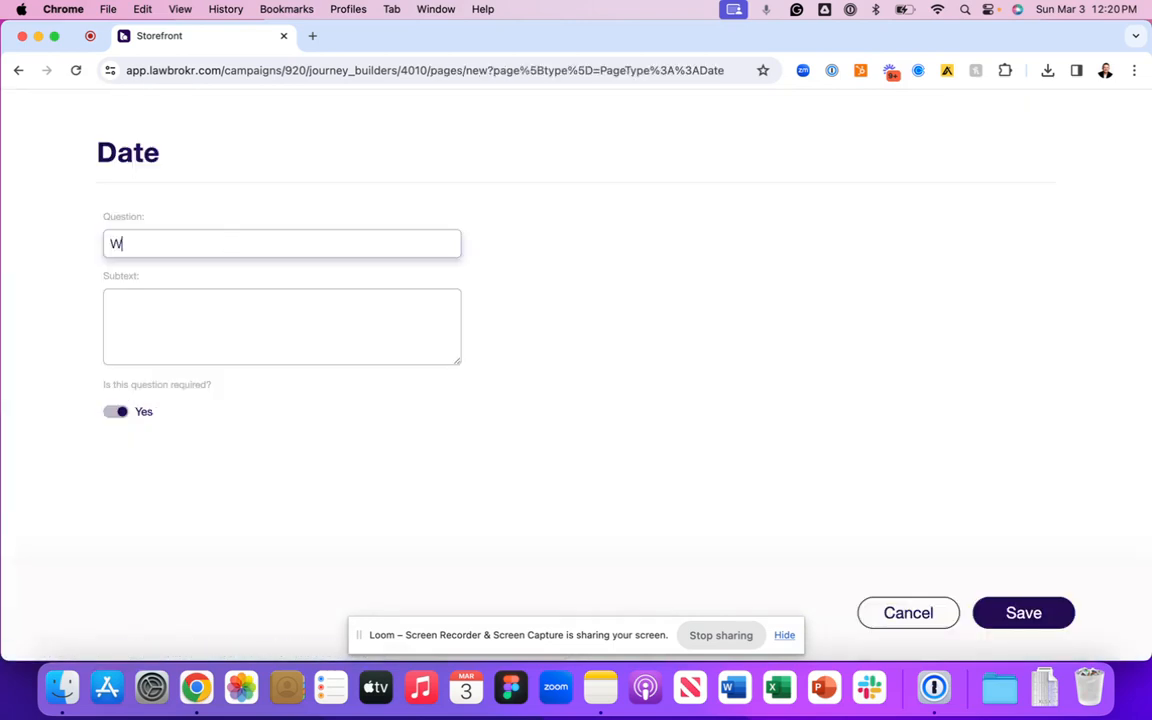
type("hen did you get married?")
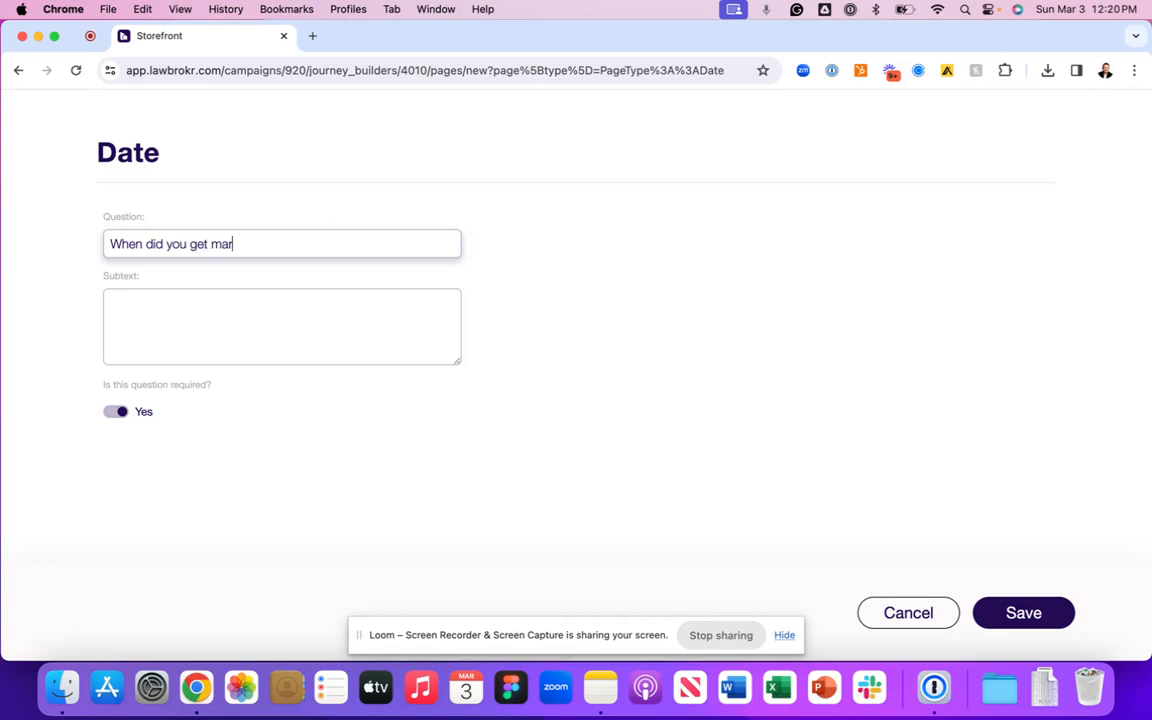
left_click(1055, 612)
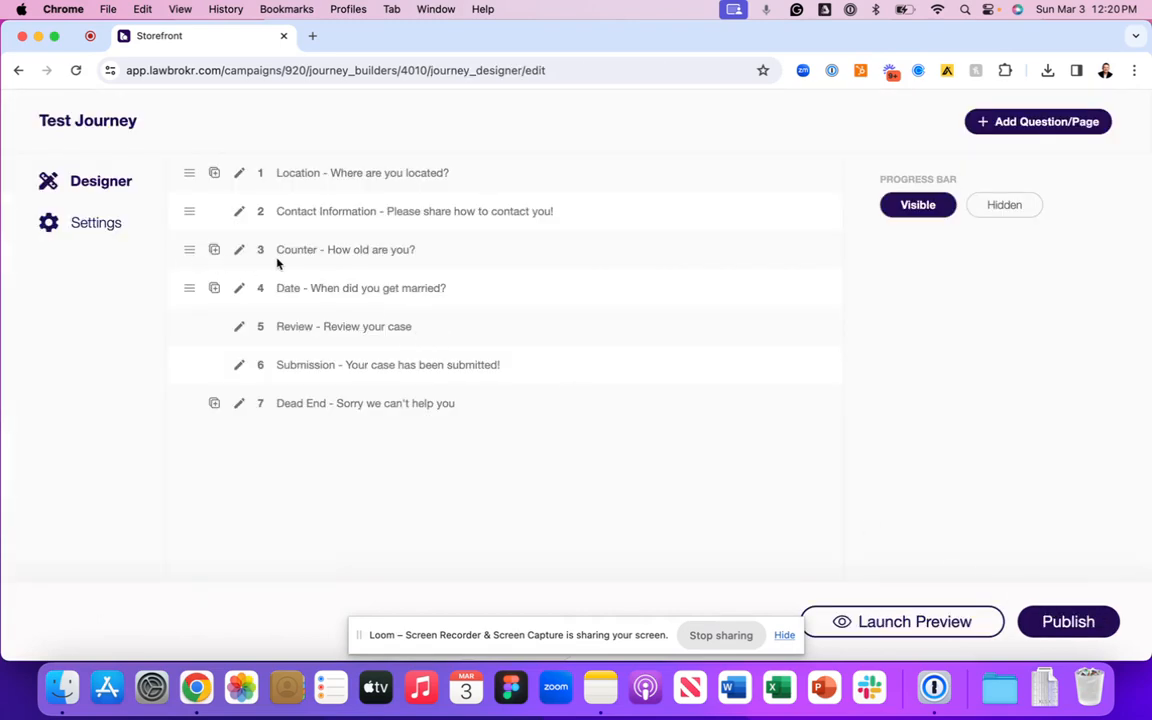
- Add logic to the "How old are you?" counter question so a response less than 2 uses the destination "Is the next page"
left_click(335, 255)
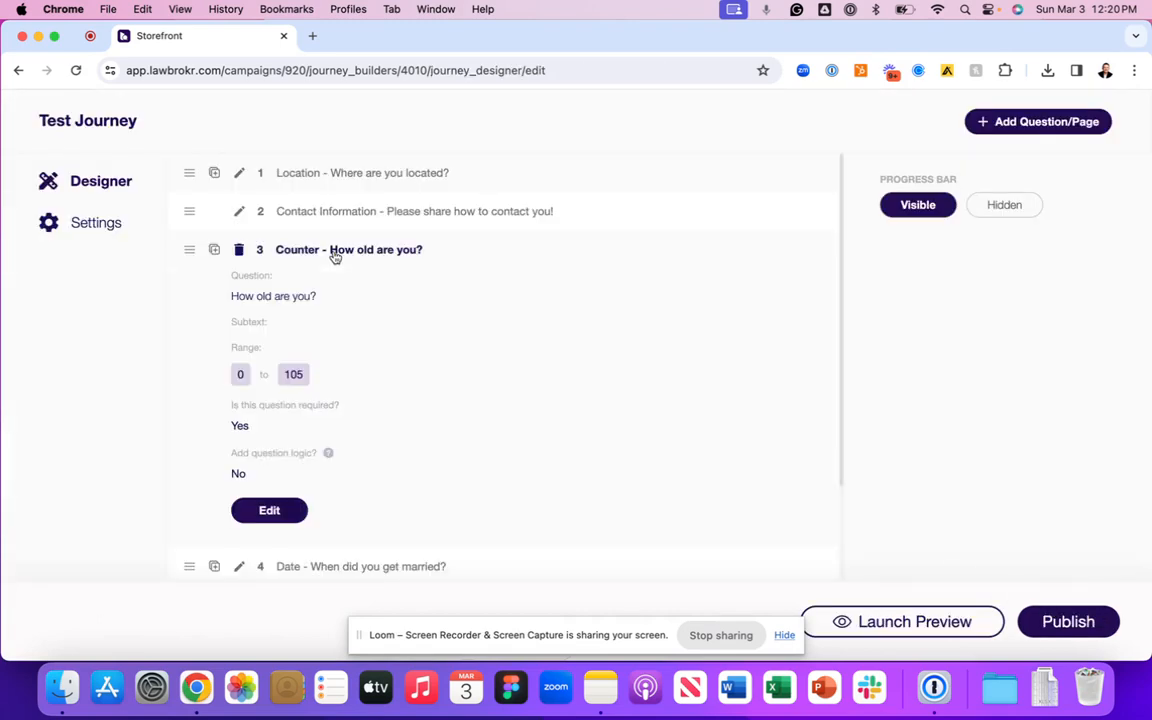
left_click(270, 511)
scroll(240, 515, "down", 1)
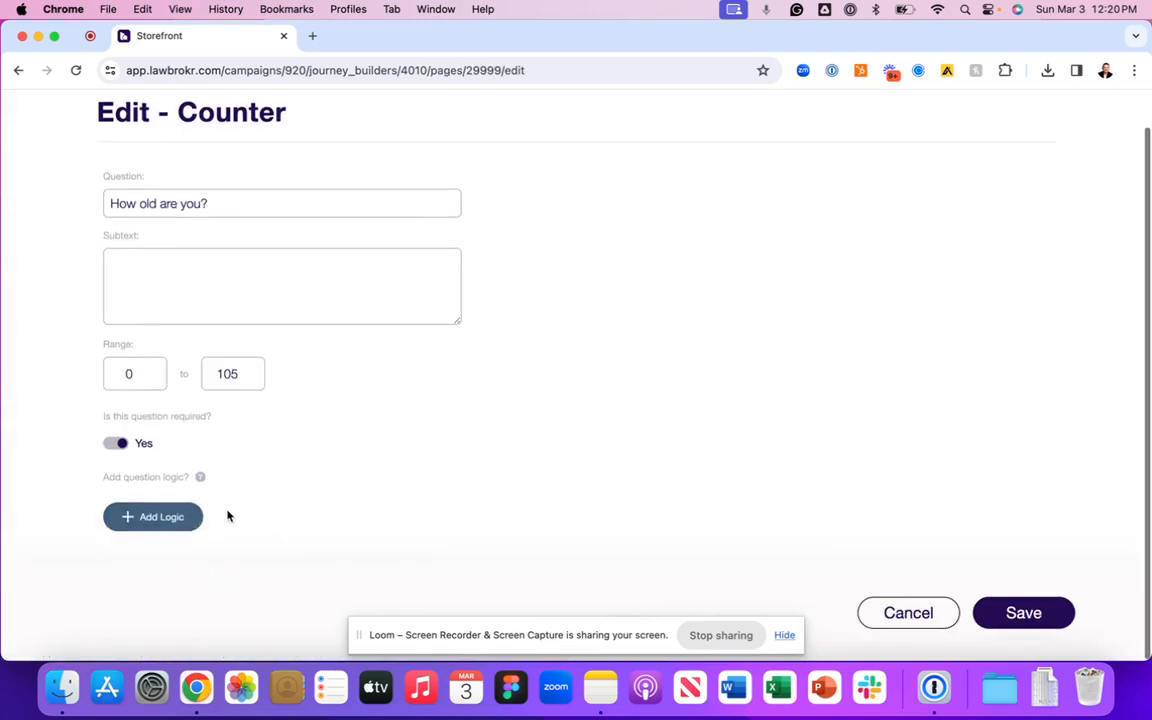
left_click(172, 517)
scroll(200, 515, "down", 1)
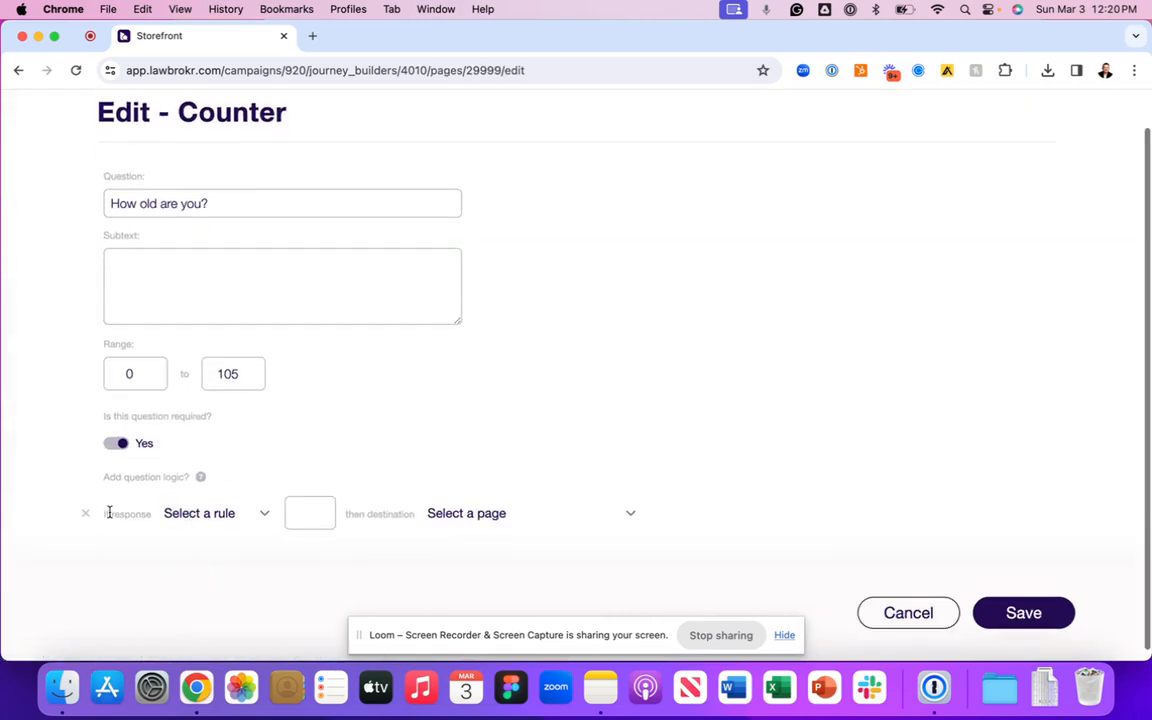
left_click(228, 514)
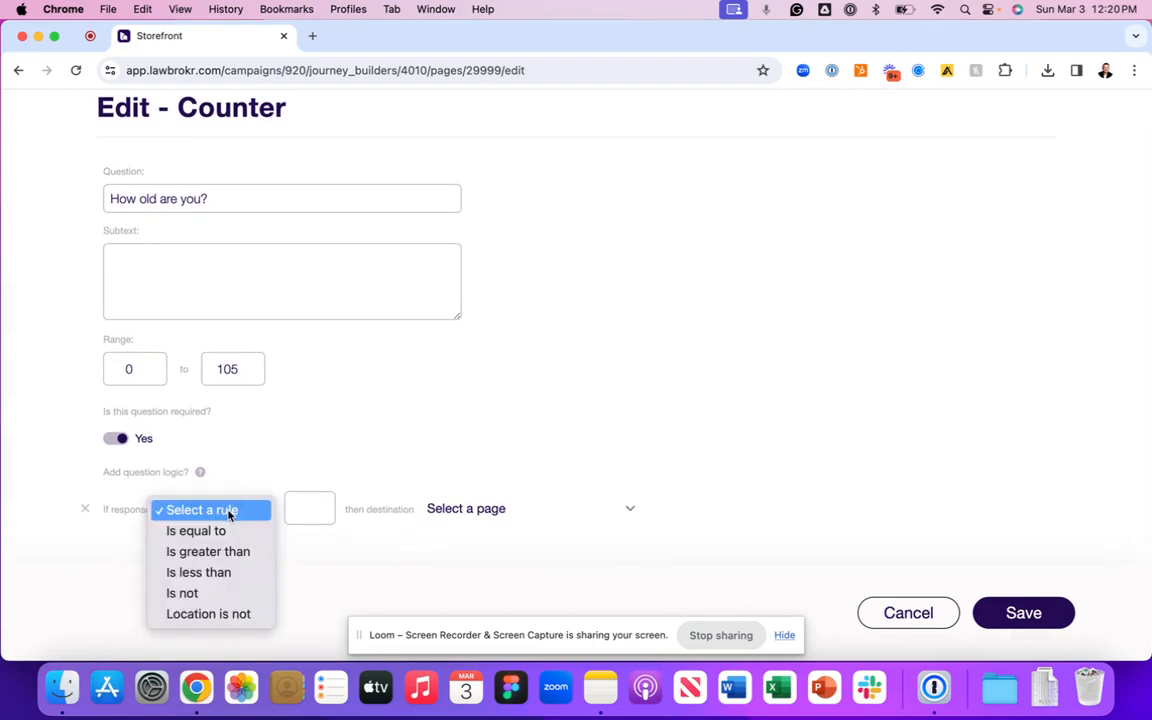
left_click(231, 570)
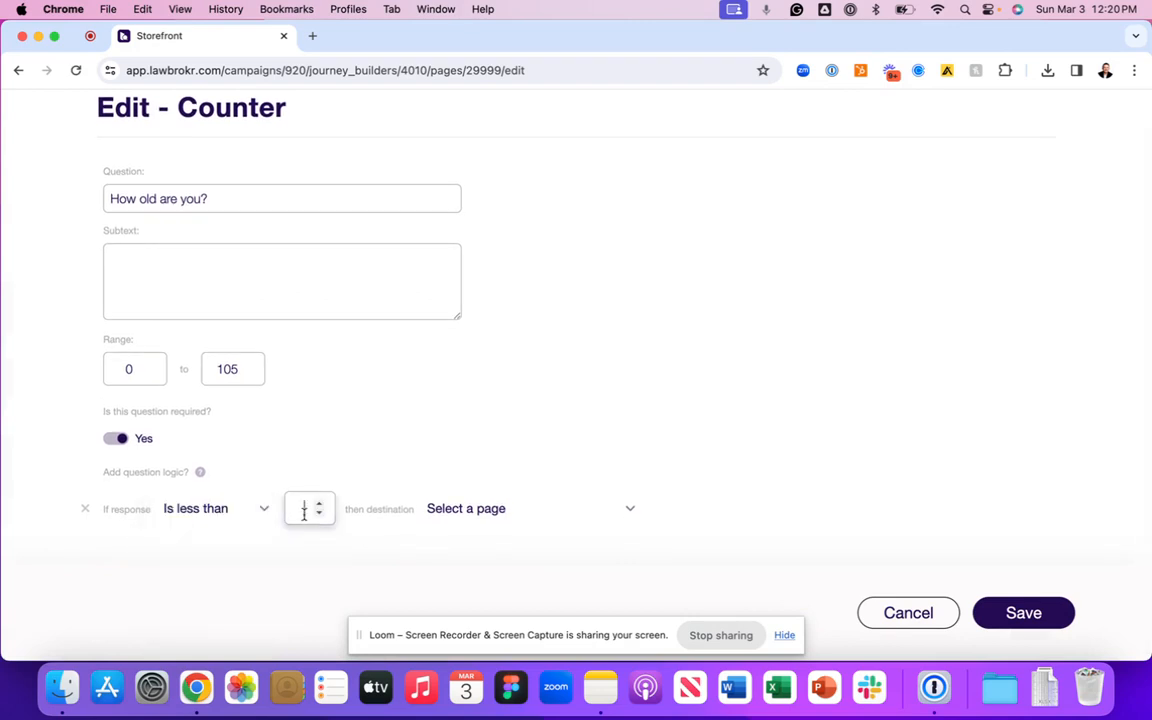
type("2")
left_click(538, 510)
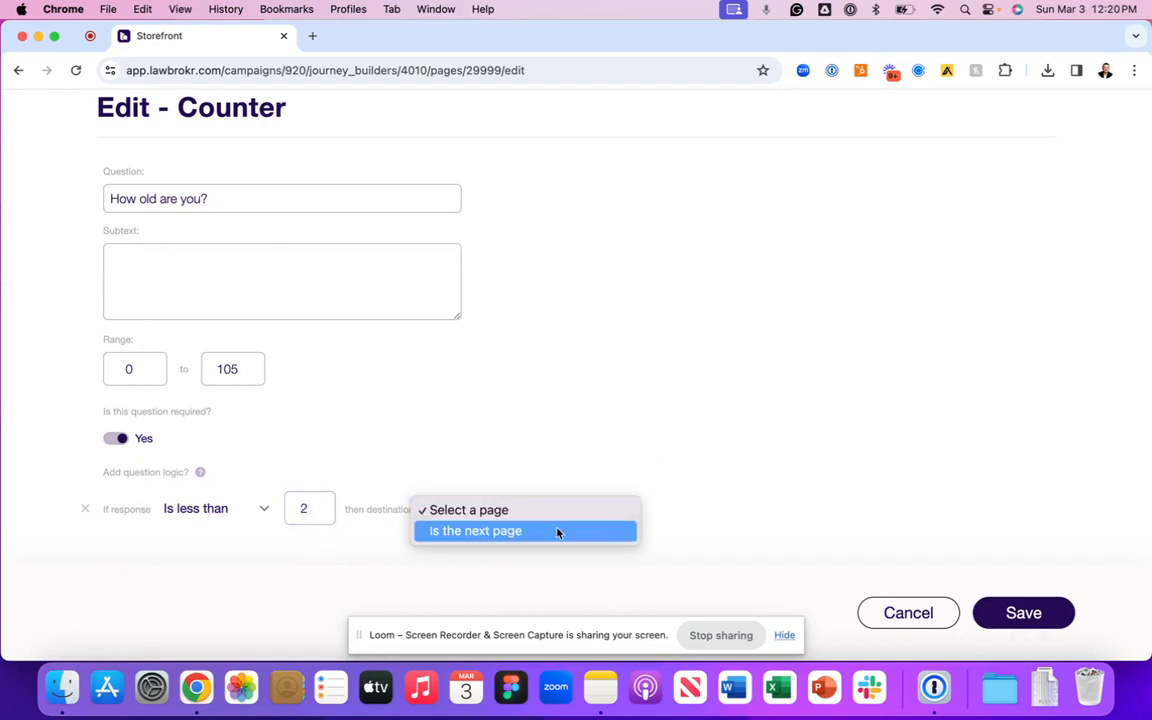
left_click(557, 531)
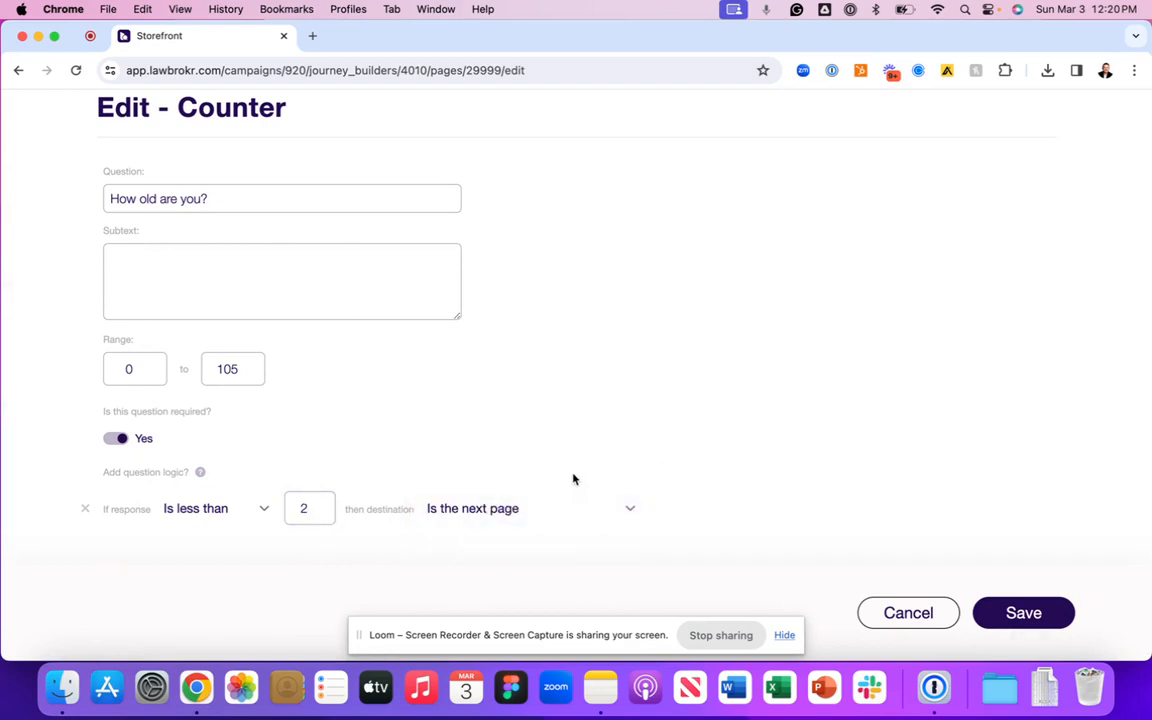
- Change the counter question's logic rule to "Is greater than" and save the question
left_click(224, 514)
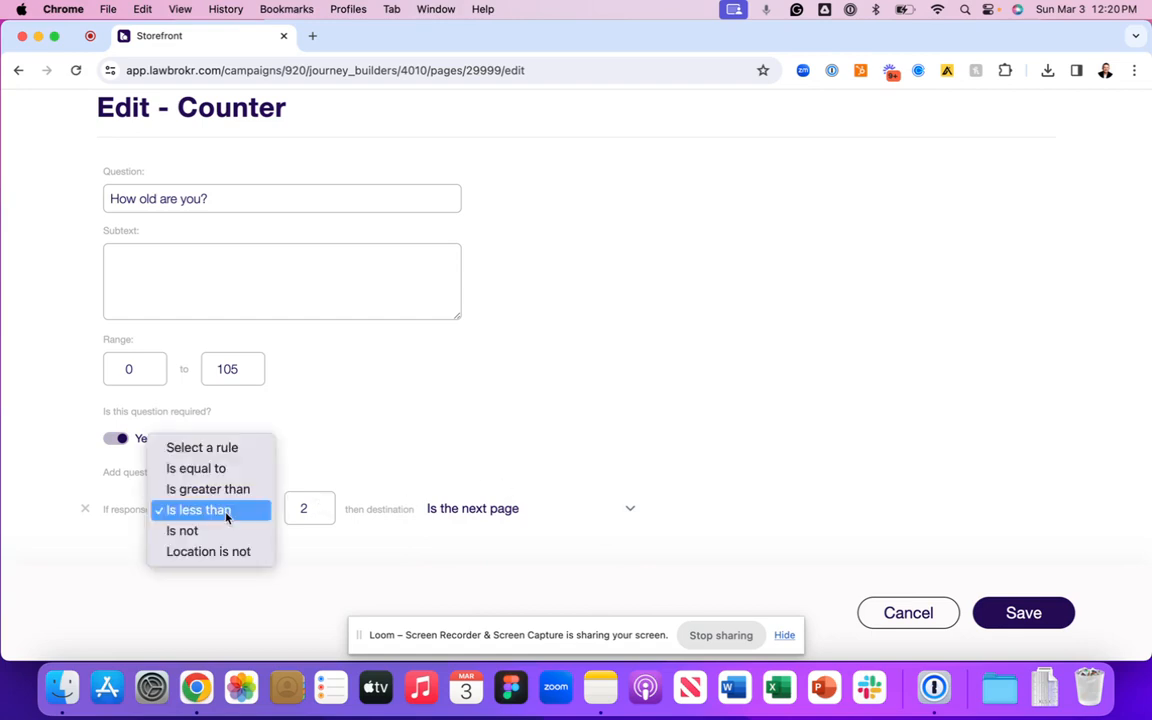
left_click(229, 492)
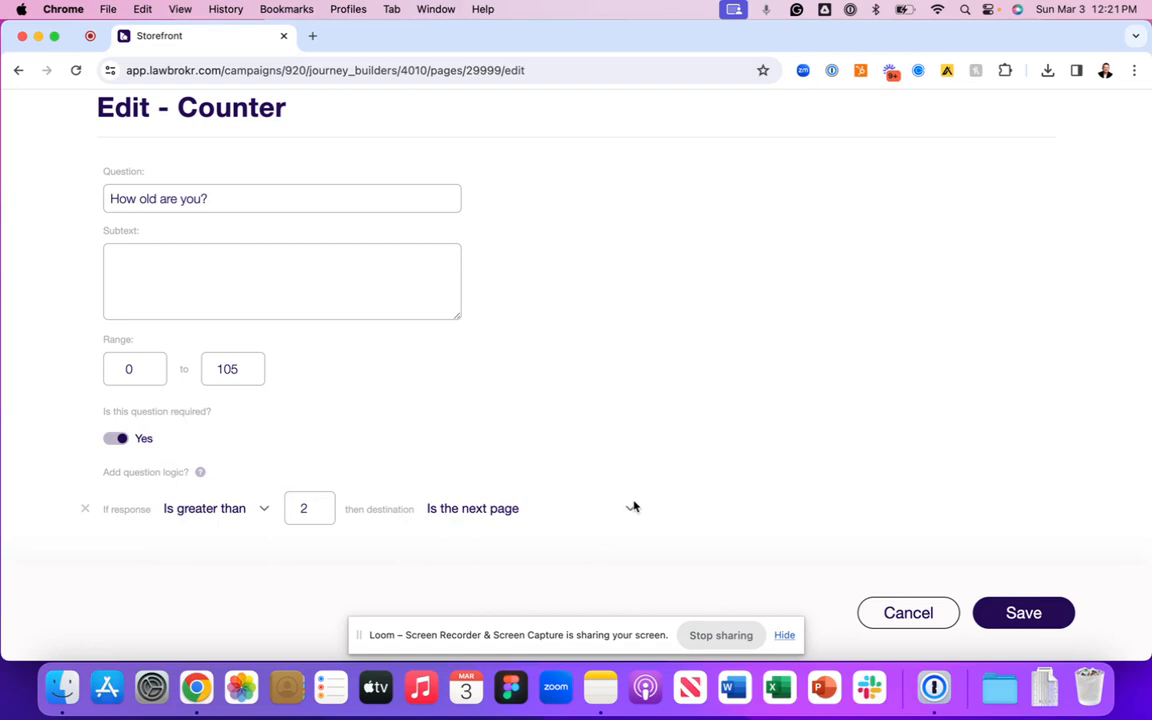
left_click(1024, 614)
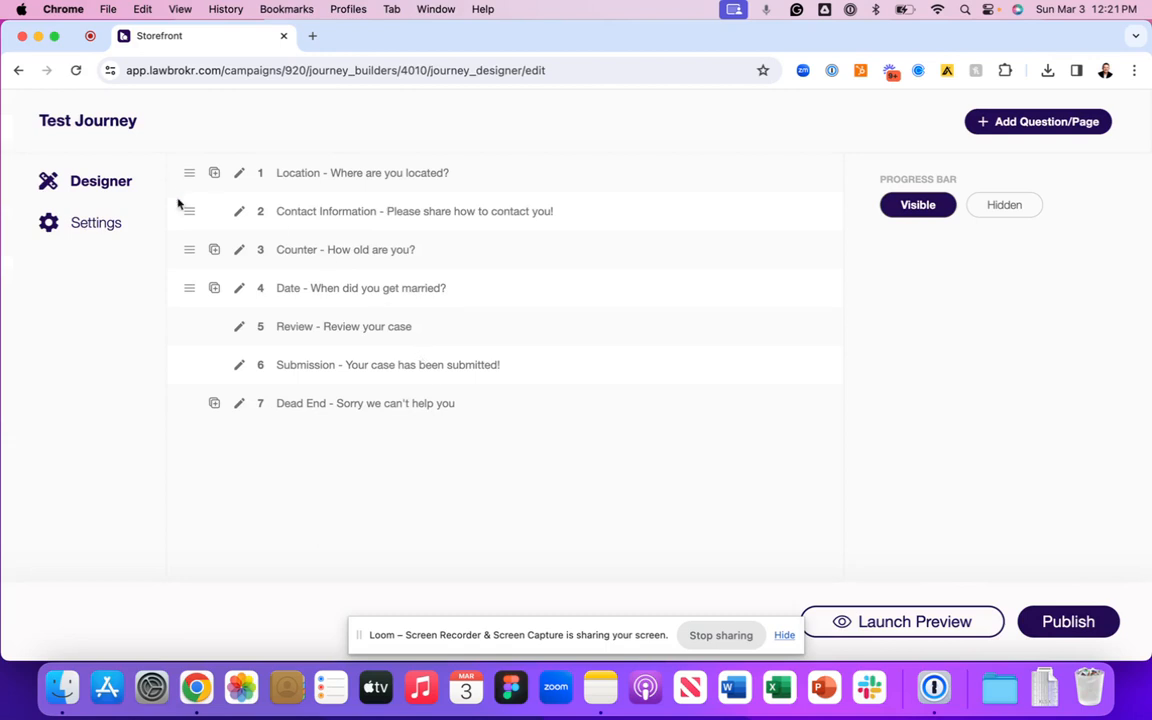
- Reorder the journey so the Counter question comes first and the Date question second, ahead of Location and Contact Information
left_click_drag(185, 249, 191, 213)
left_click_drag(189, 288, 188, 167)
left_click_drag(188, 249, 189, 211)
- Preview the journey and test the age question's logic by answering 3 and continuing to the following question
left_click(941, 630)
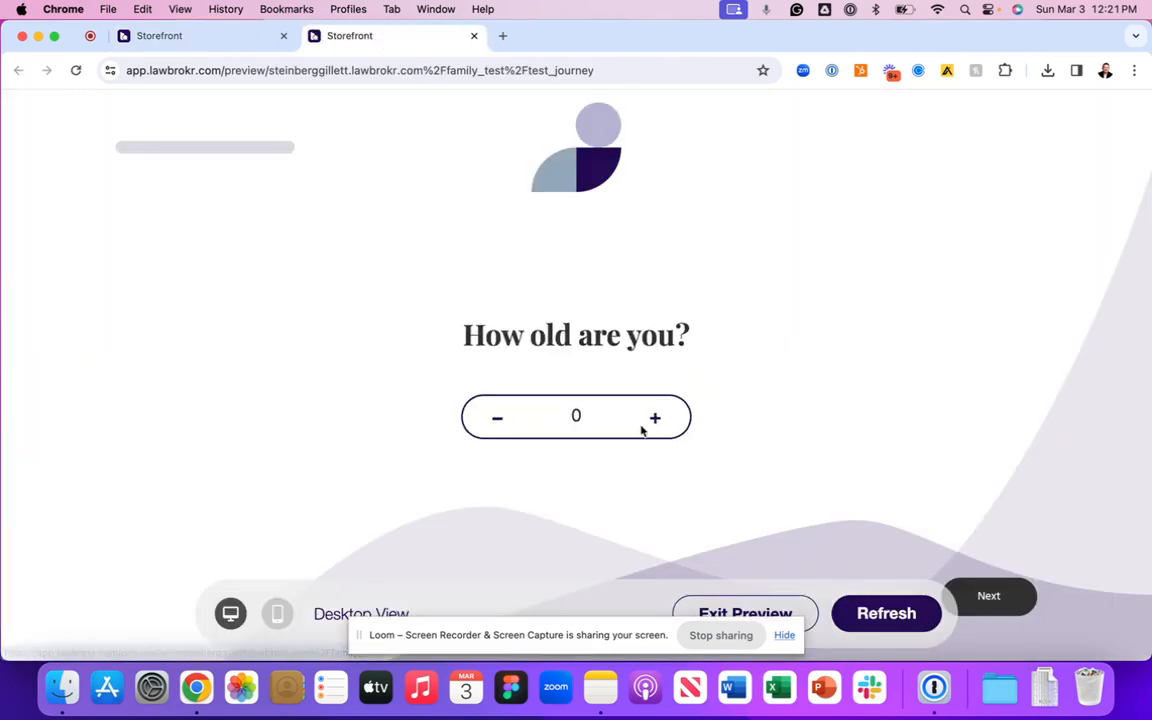
left_click(656, 419)
left_click(655, 421)
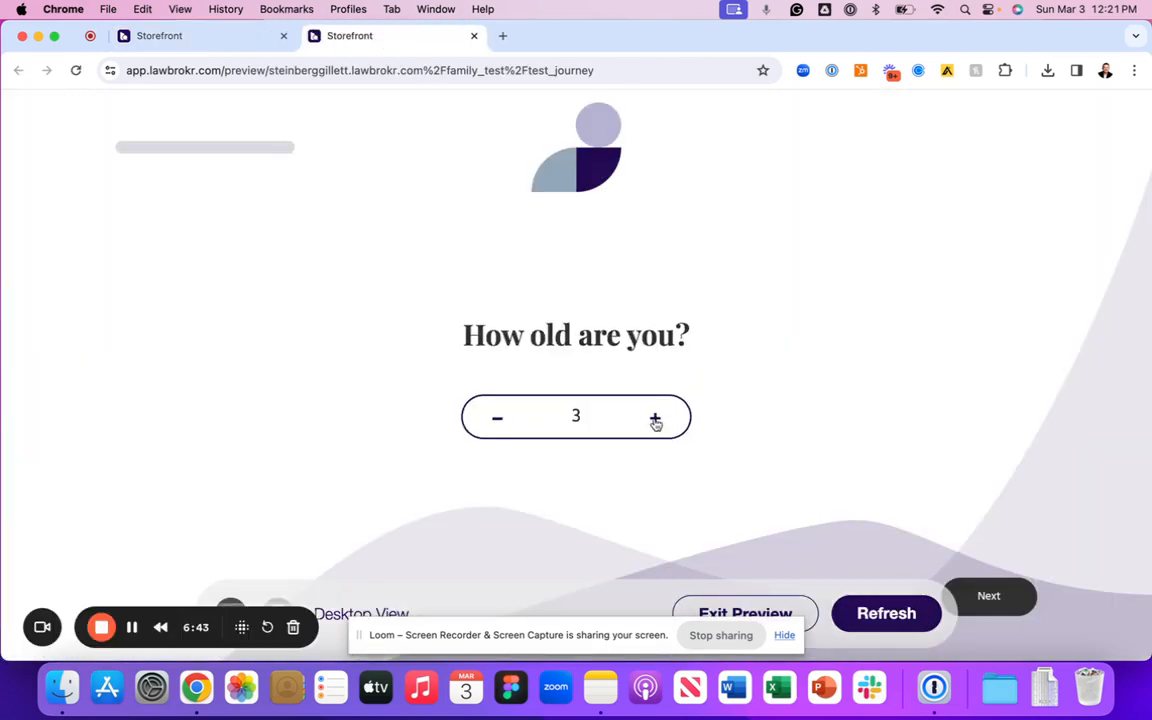
left_click(986, 597)
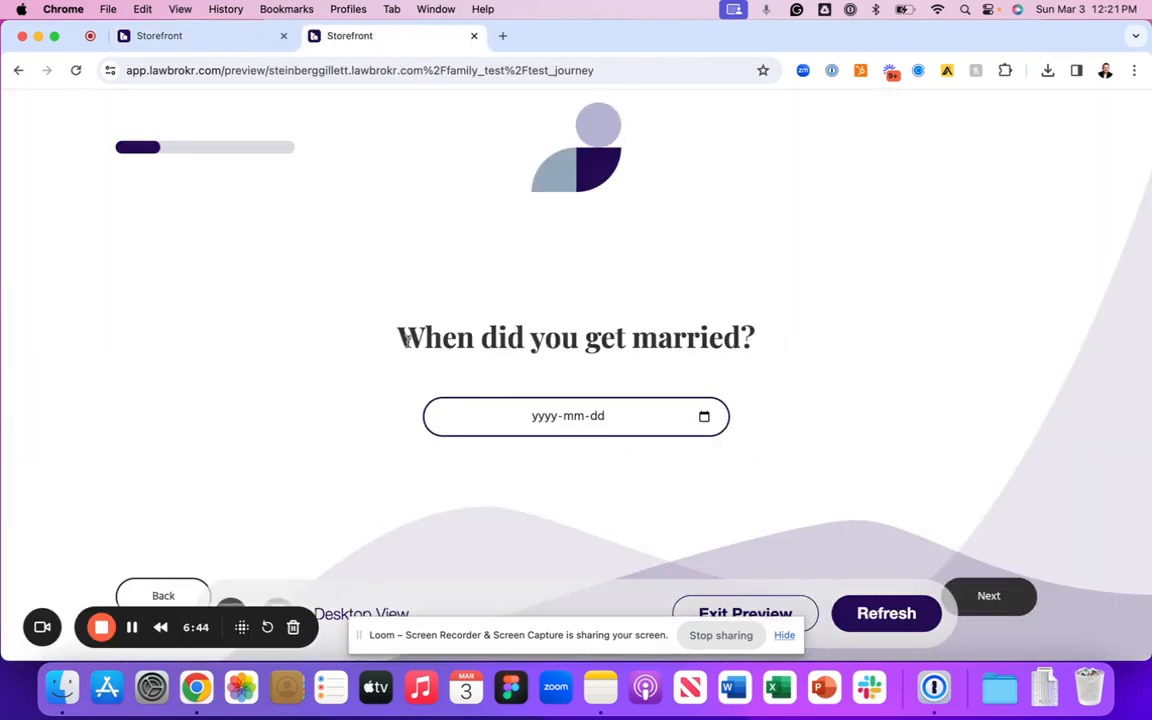
left_click_drag(397, 338, 690, 340)
left_click(692, 342)
- Return to the age question, test the logic with an answer of 1, and exit the preview
left_click(160, 593)
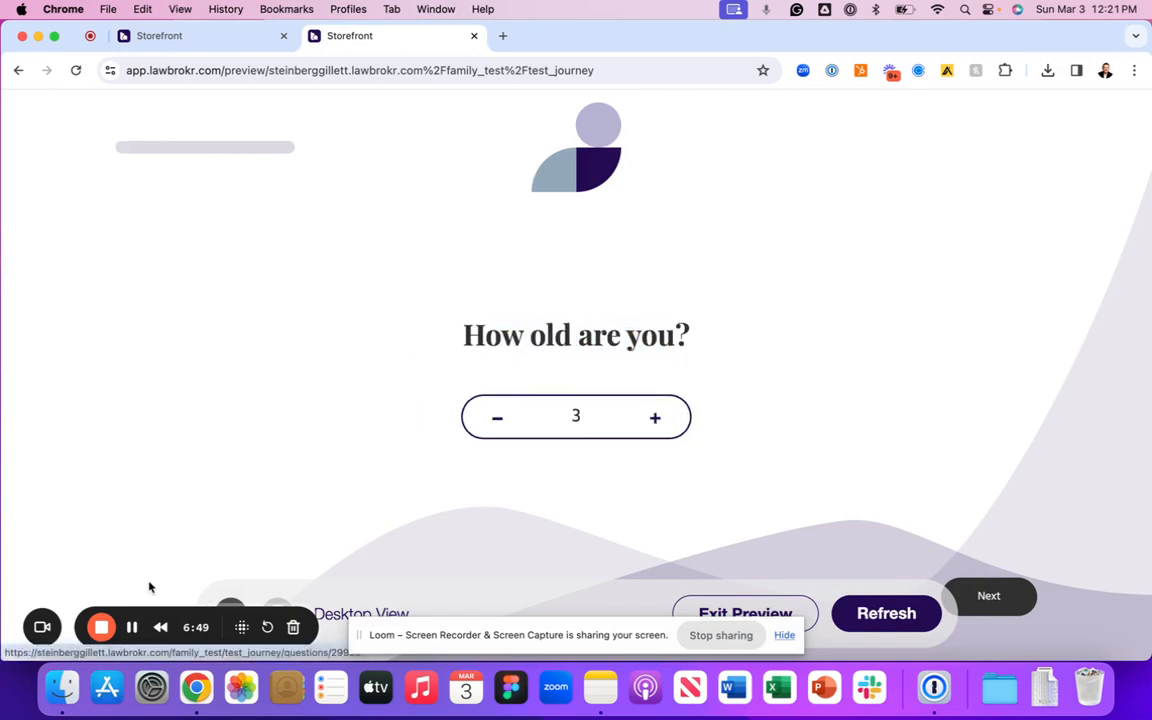
left_click(497, 420)
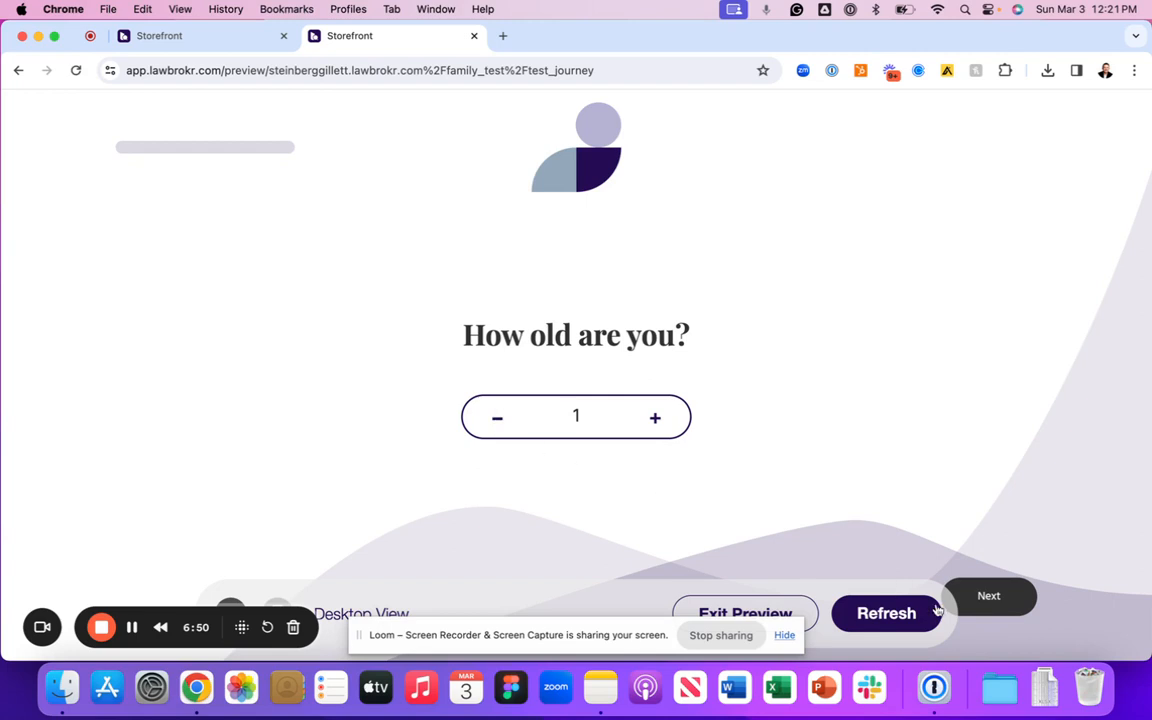
left_click(980, 596)
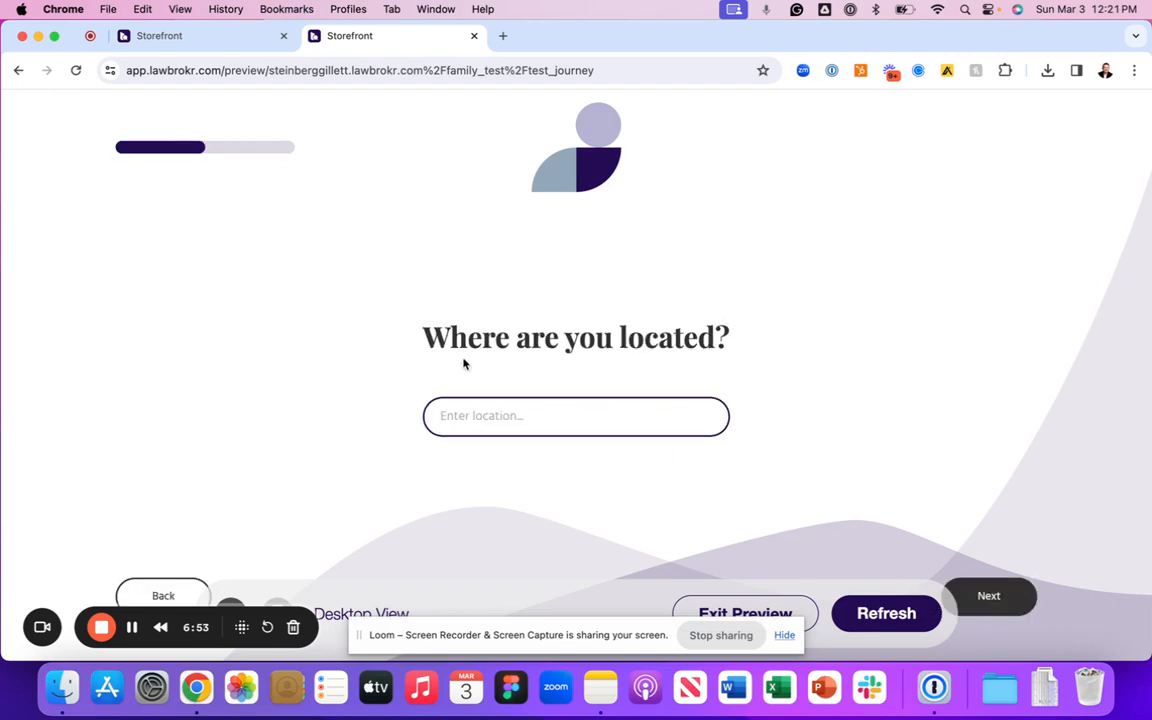
mouse_move(424, 330)
left_mouse_down()
mouse_move(713, 335)
mouse_move(425, 322)
left_mouse_up()
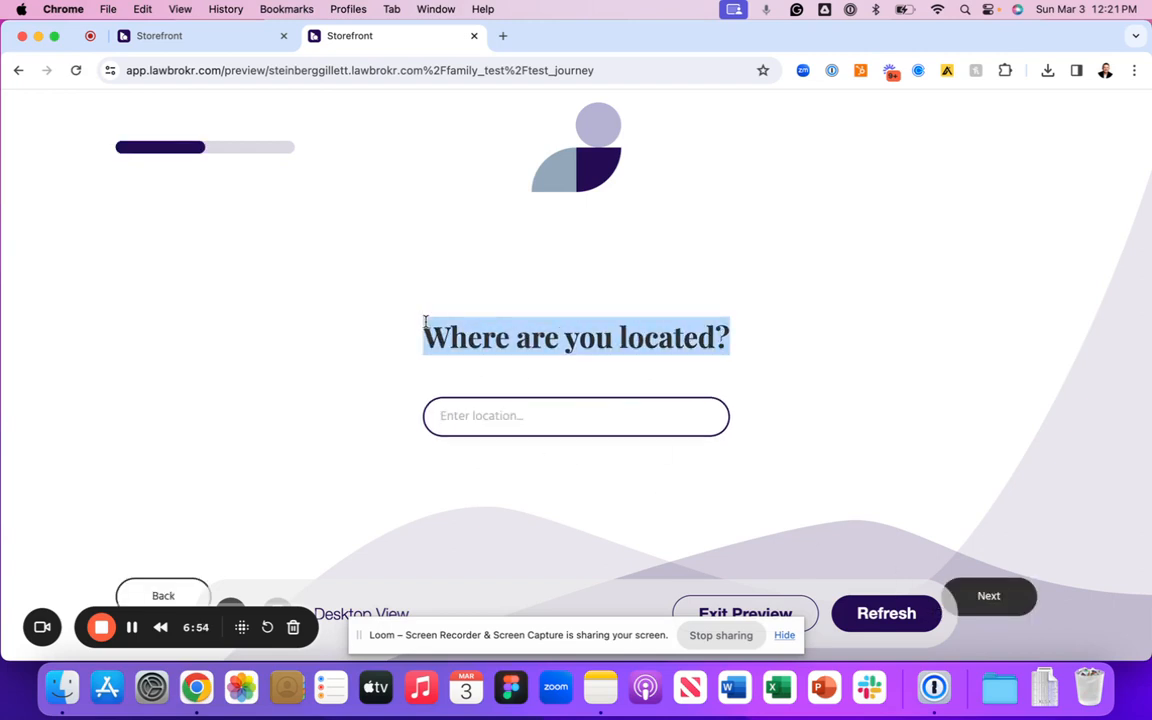
left_click(362, 329)
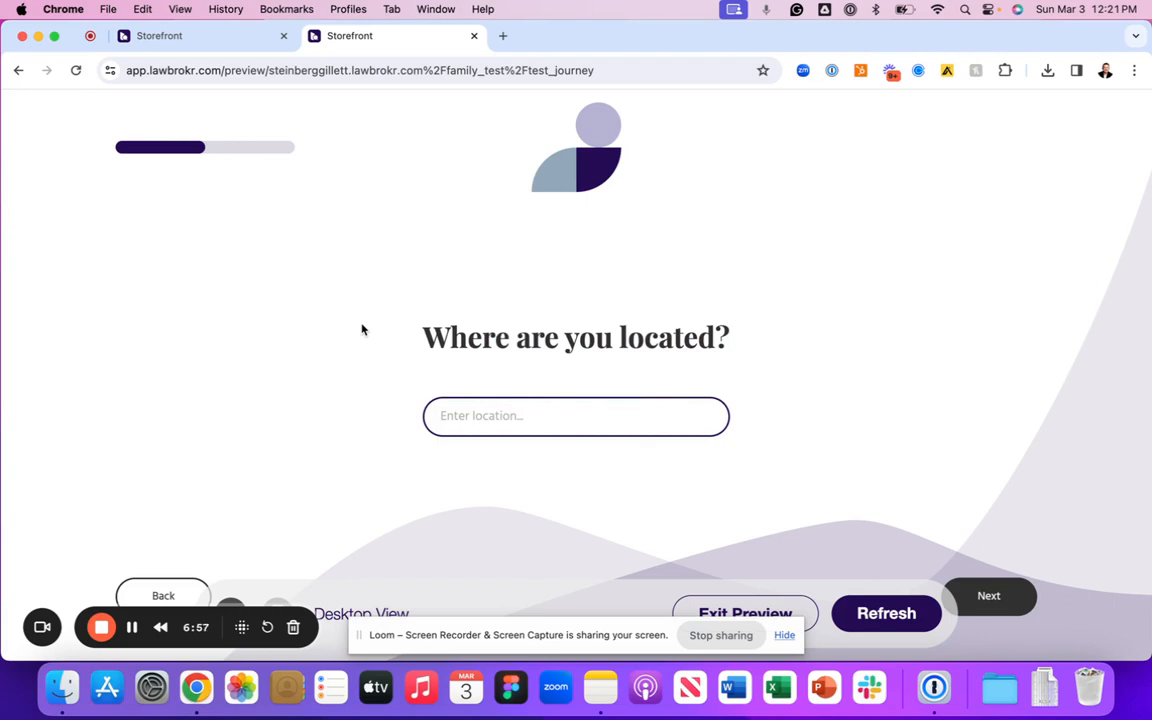
left_click(764, 604)
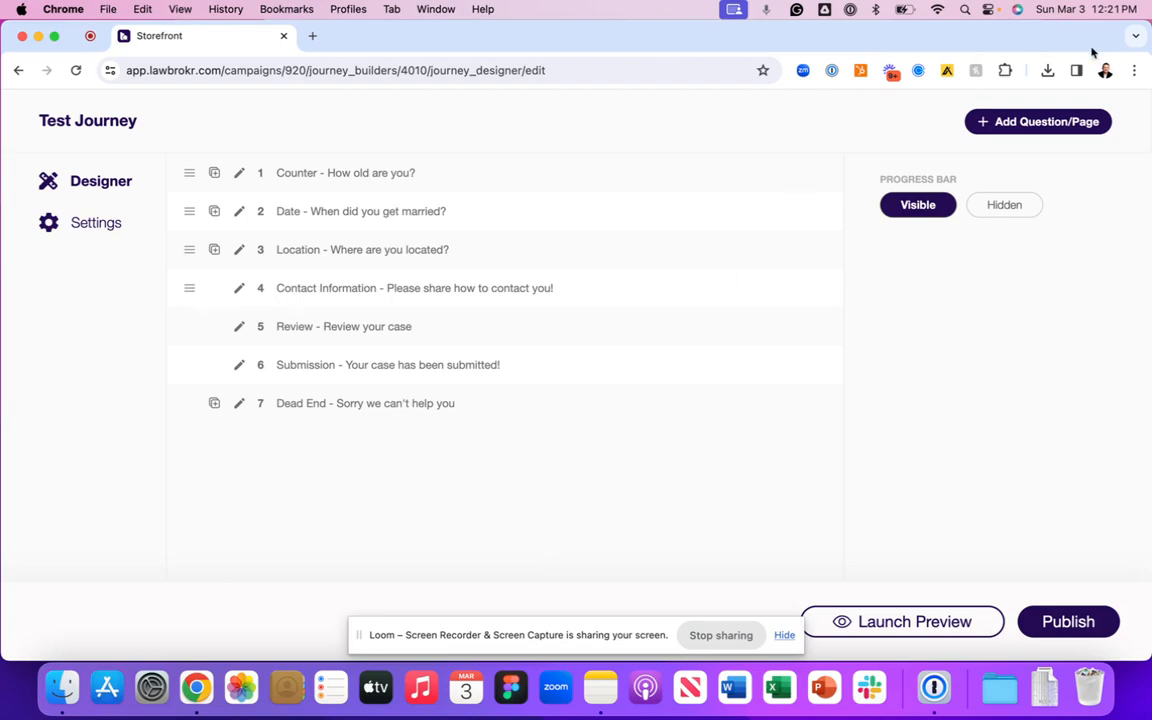
- Add a required Text Input question reading "Please specify", save it, and move it to the first position in the journey
left_click(1036, 121)
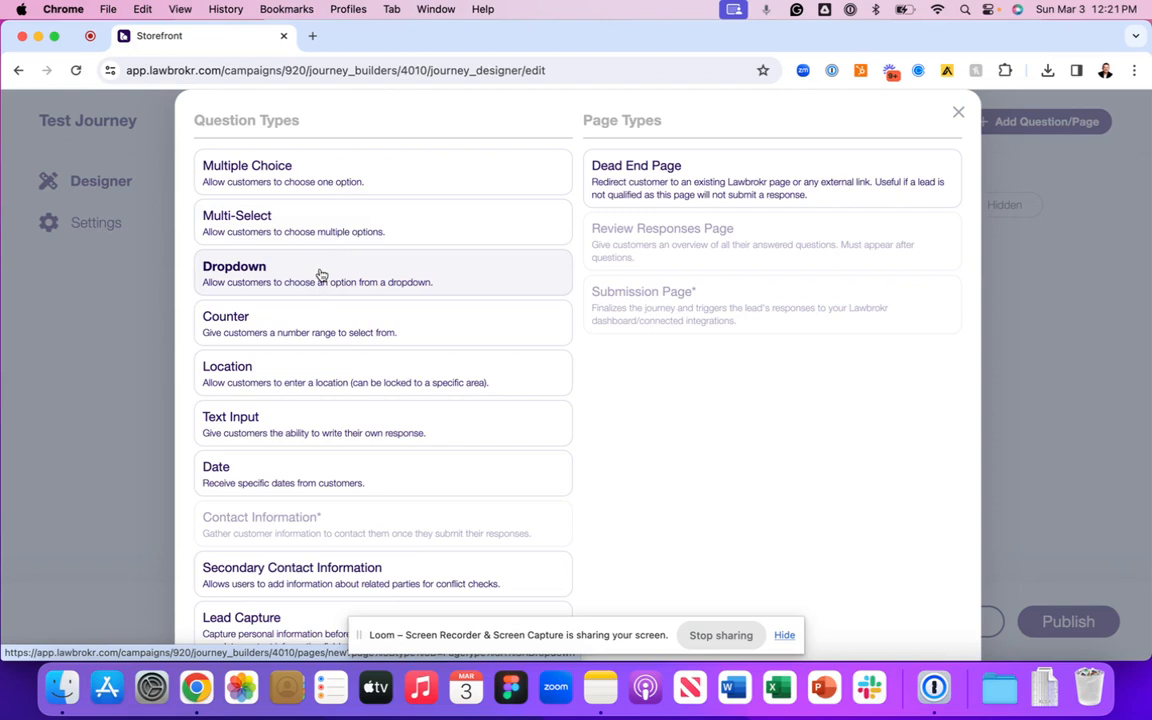
left_click(353, 436)
left_click(244, 237)
type("Pleas")
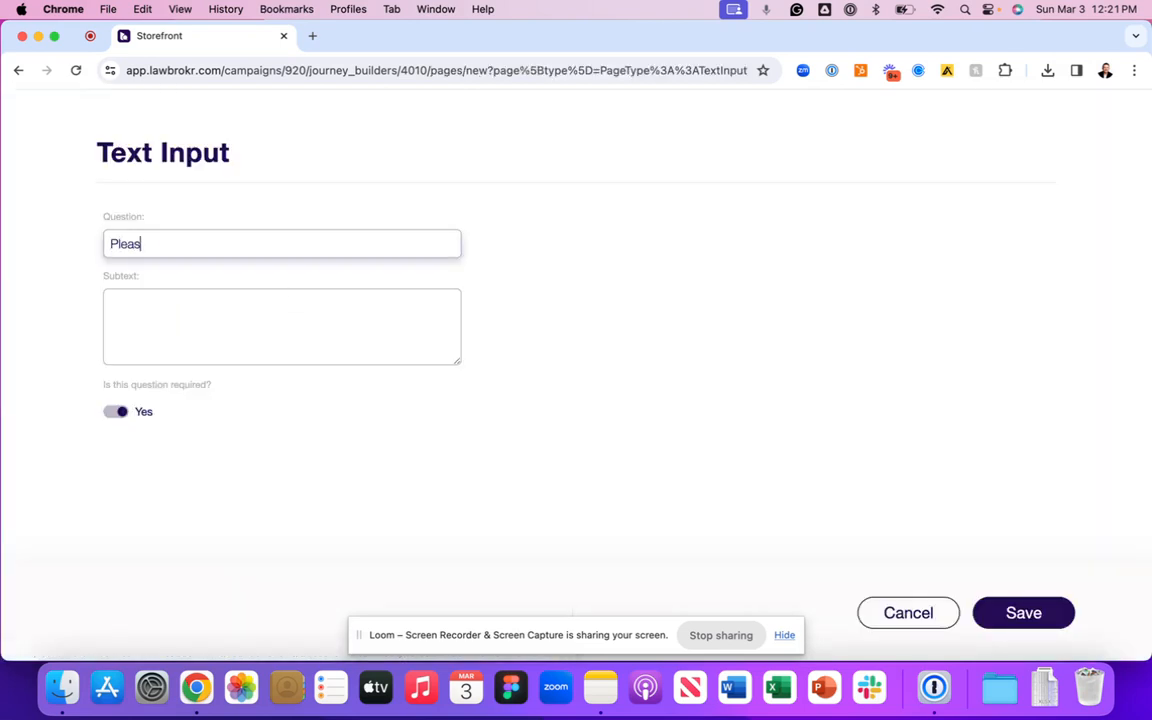
type("e spo")
type("cify")
key("Return")
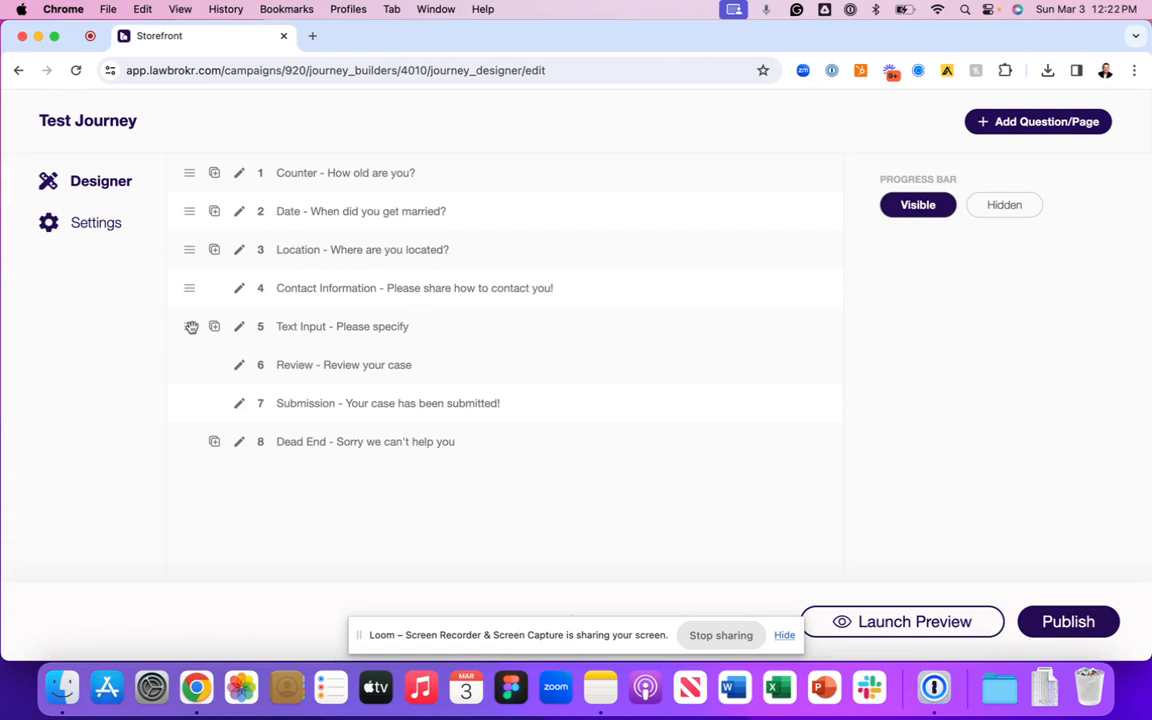
left_click_drag(190, 327, 203, 175)
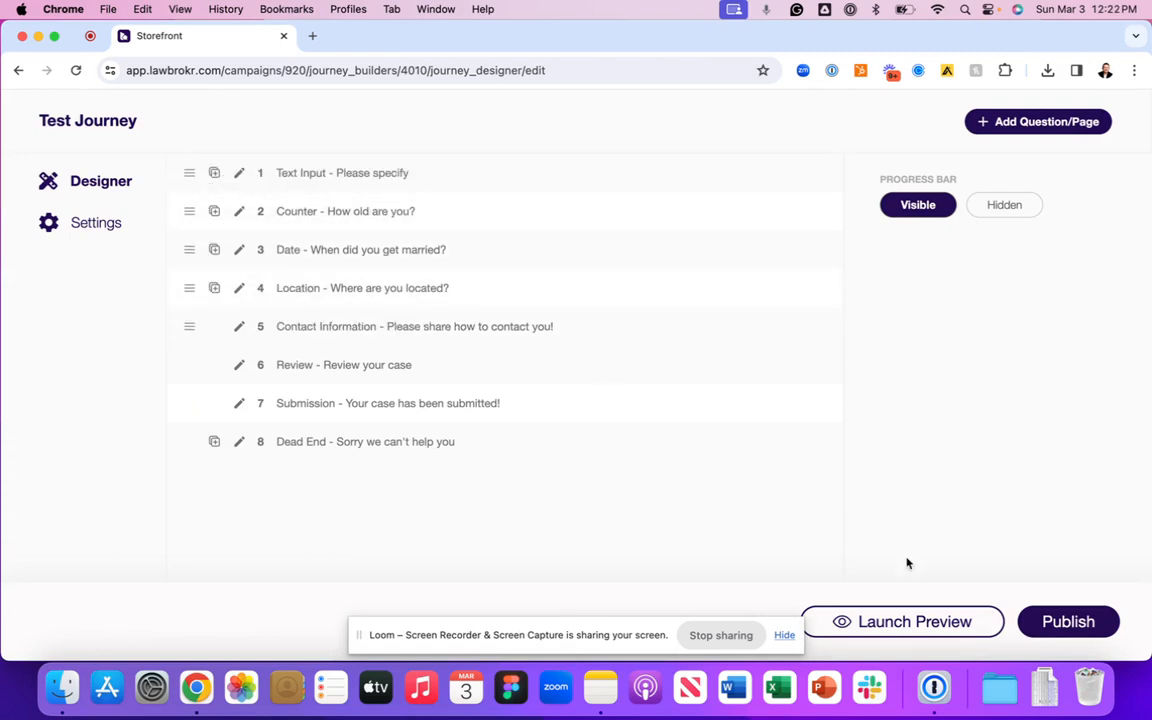
- Preview the journey, try the "Please specify" text question with the answer TEST, and exit the preview
left_click(956, 621)
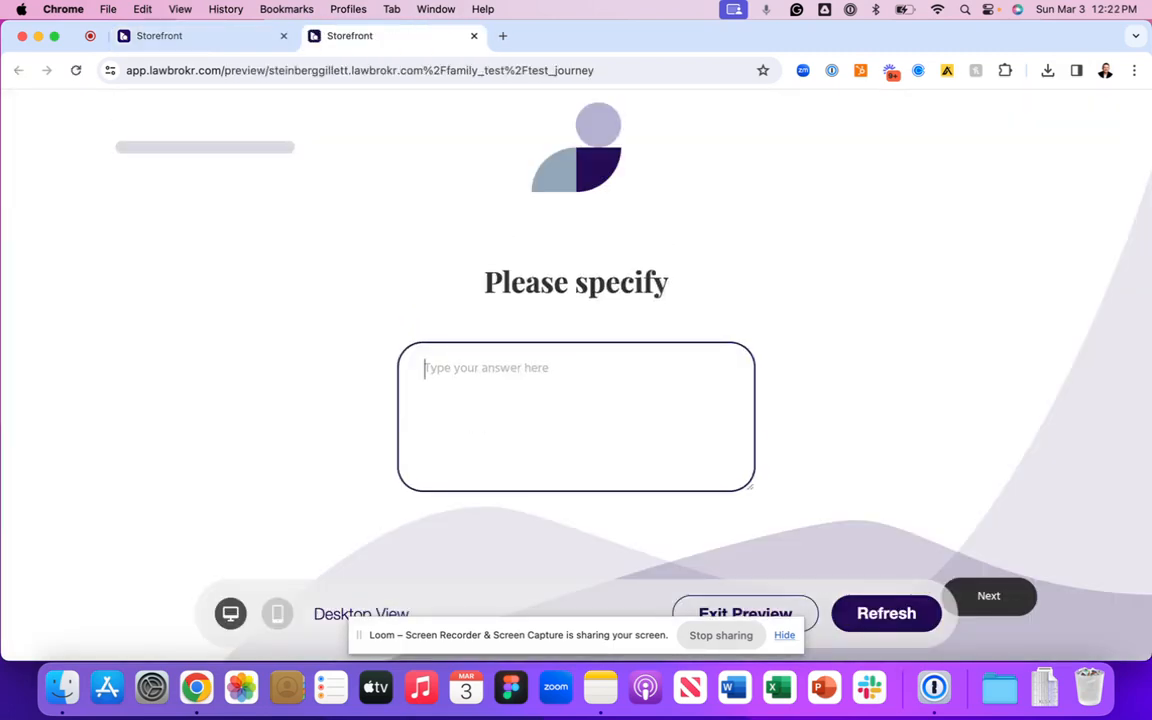
type("TEST")
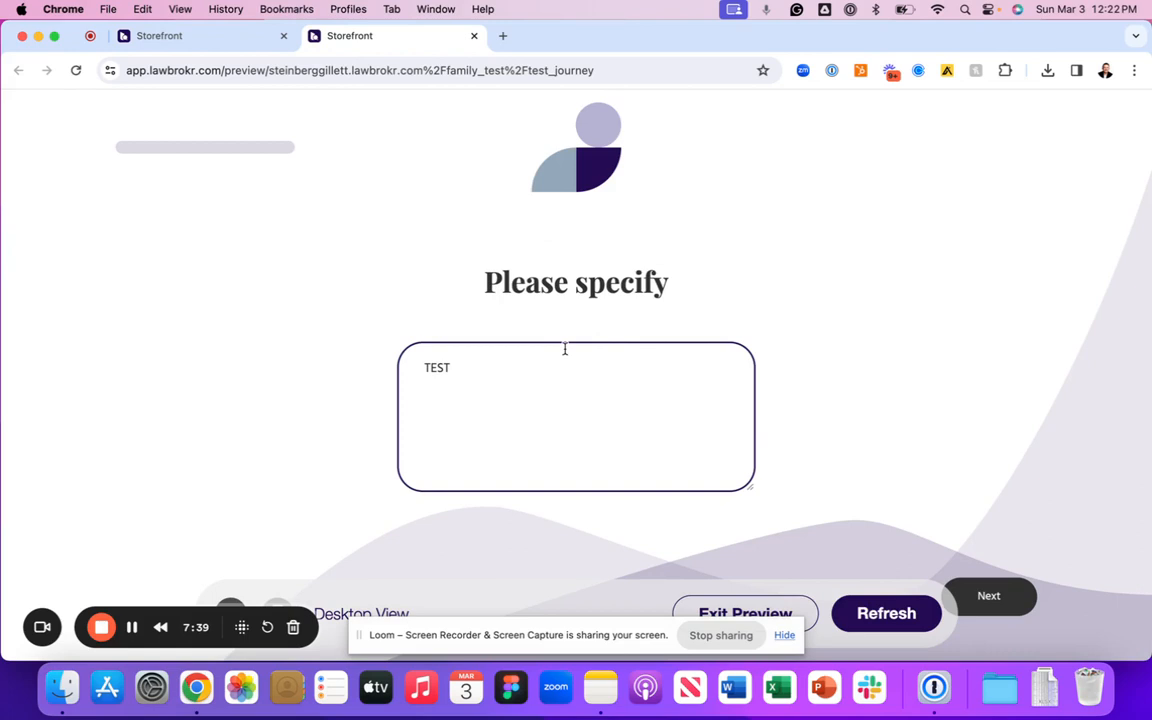
key("super+a")
left_click(767, 607)
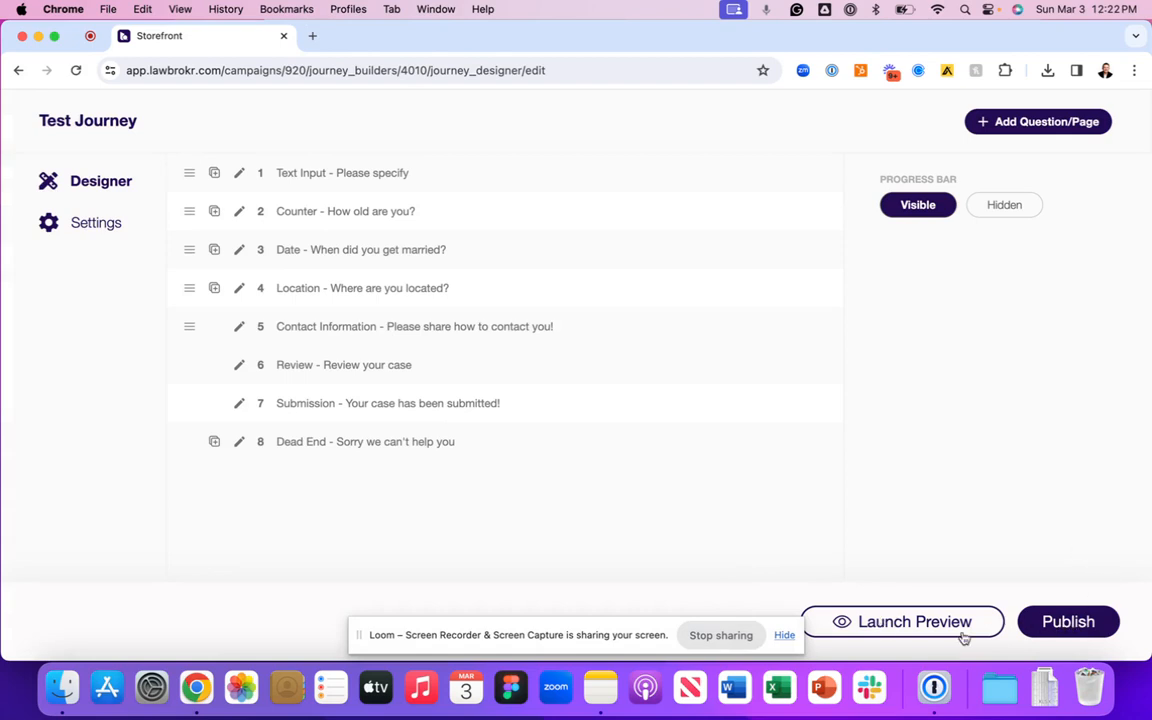
- Publish the Test Journey and go down the Family Test campaign overview to its journey card
left_click(1070, 622)
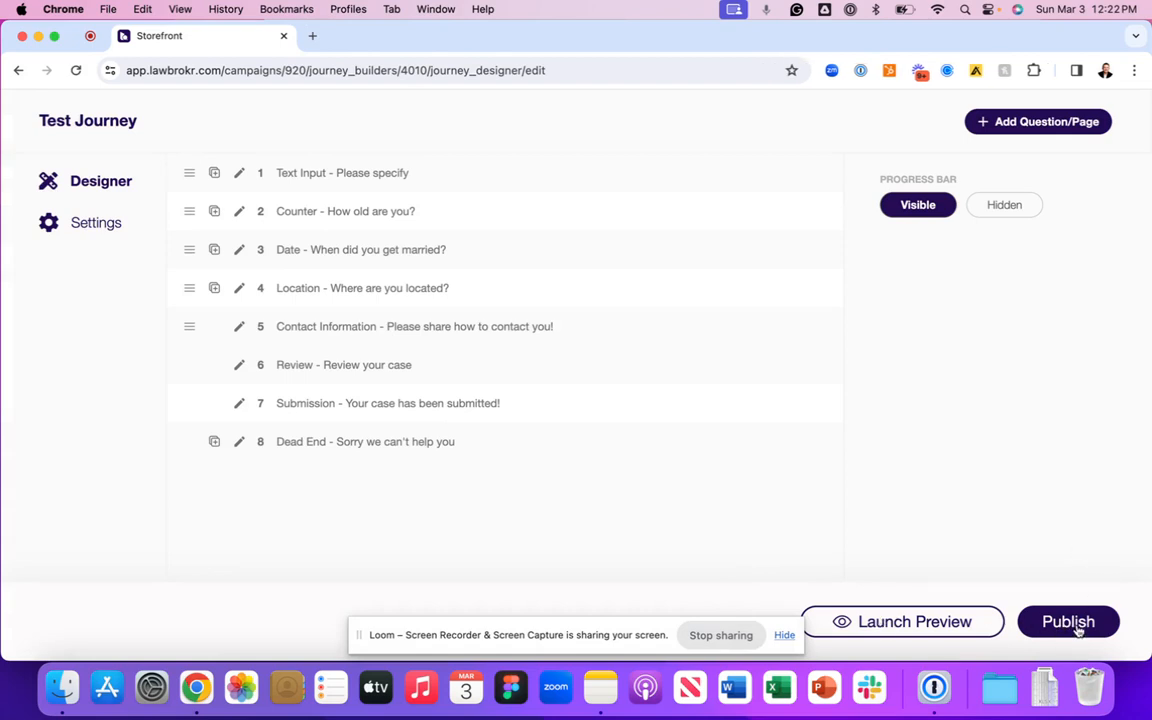
scroll(854, 567, "down", 3)
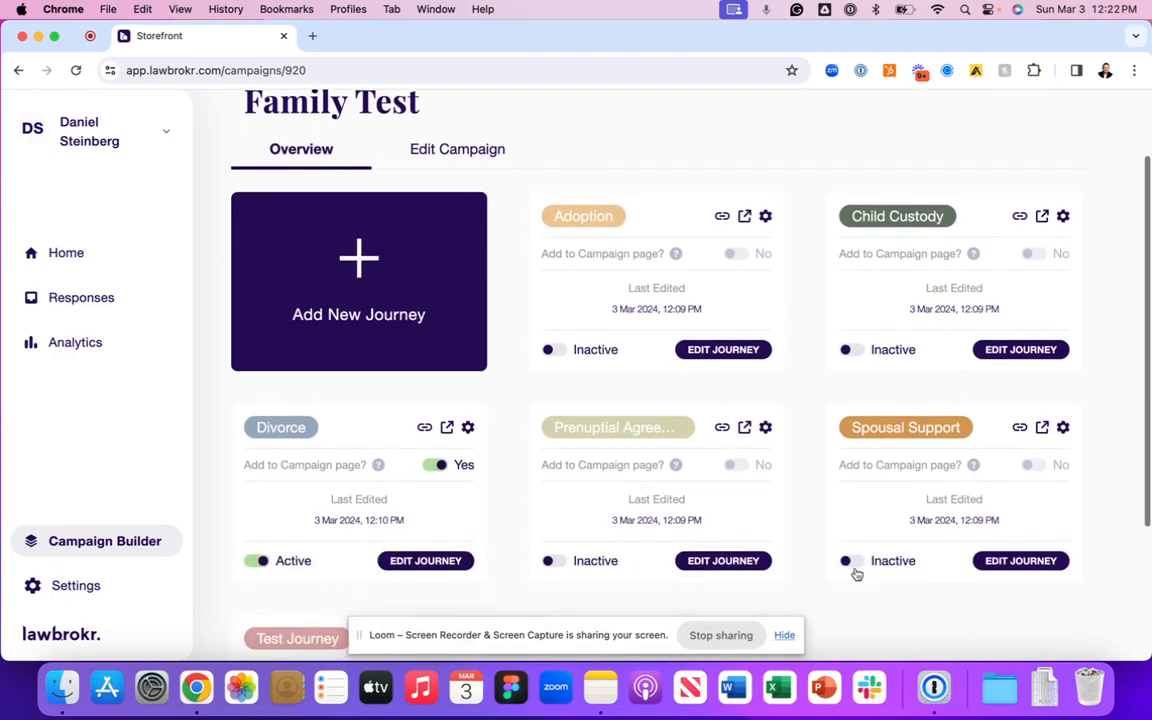